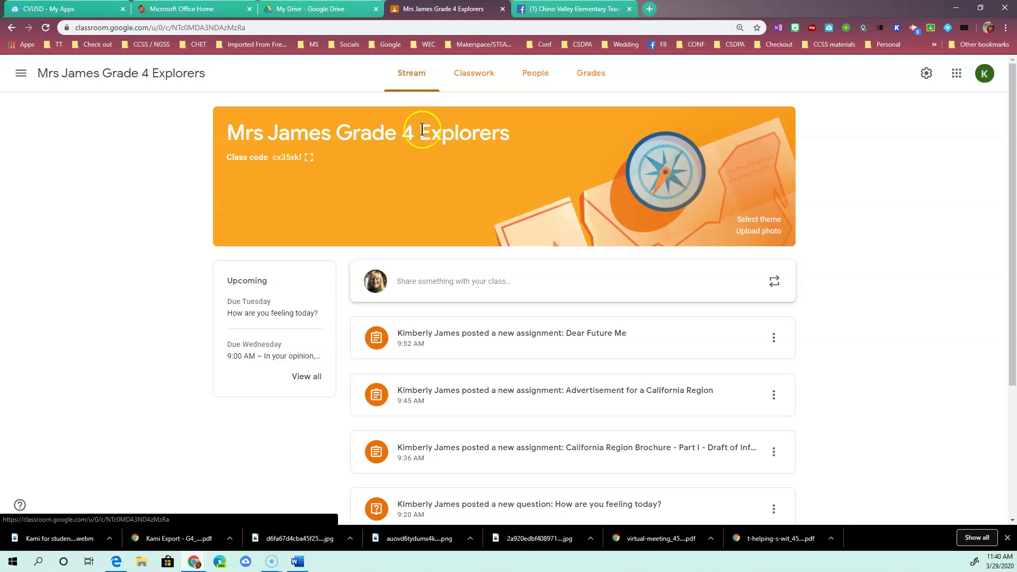
# Step: Start a new quiz assignment in the classwork of the Grade 4 Explorers class
pyautogui.click(464, 69)
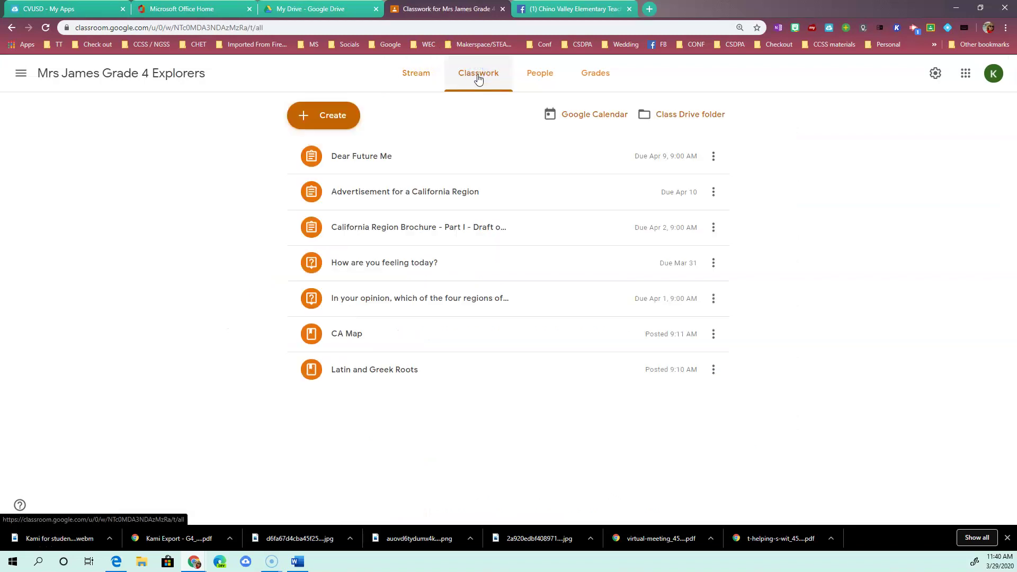
pyautogui.click(478, 76)
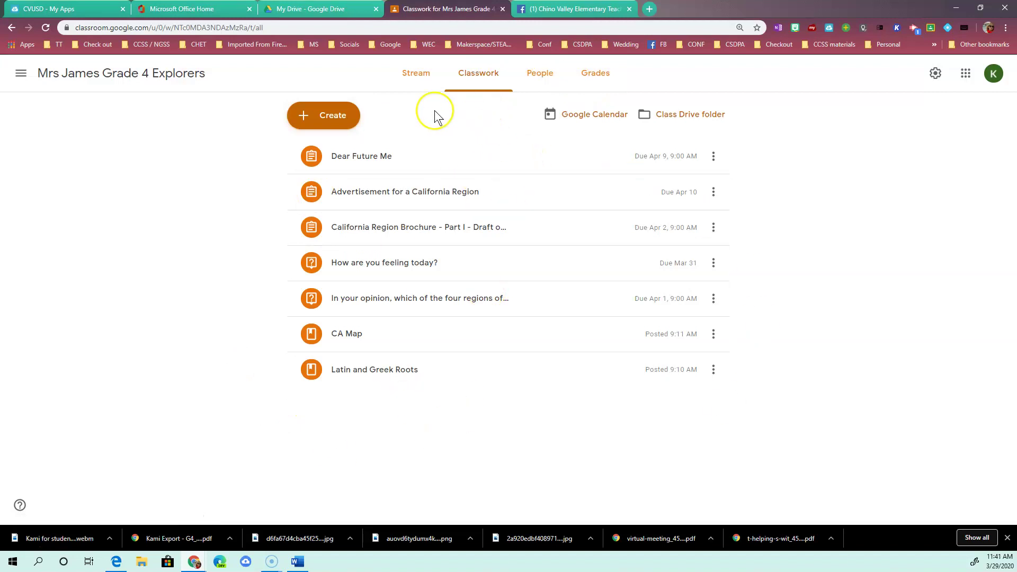
pyautogui.click(326, 120)
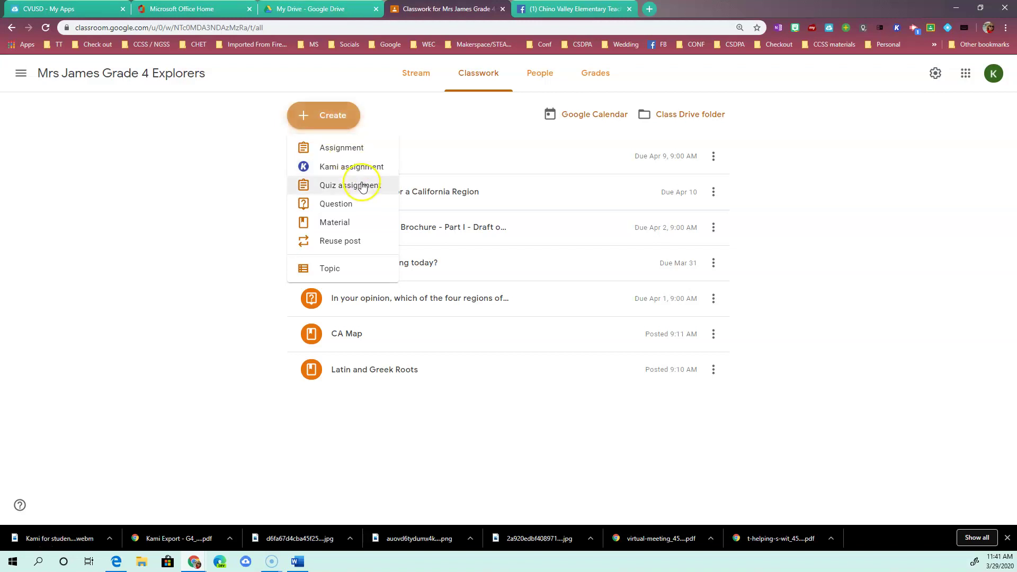
pyautogui.click(362, 186)
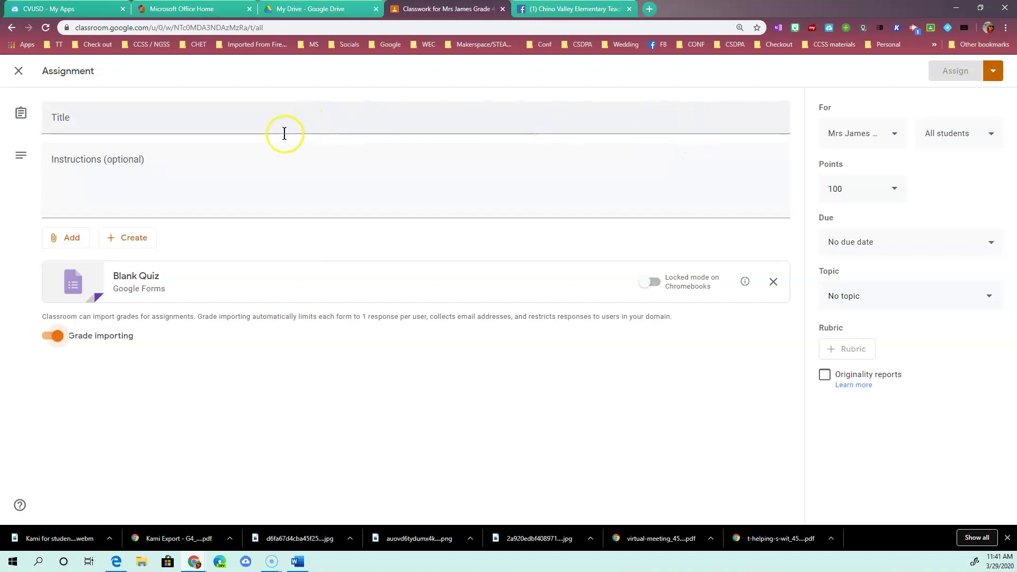
# Step: Title the assignment "California Regions Quiz" and add the instructions "Follow instructions in the Quiz provided. Do your best!"
pyautogui.click(95, 117)
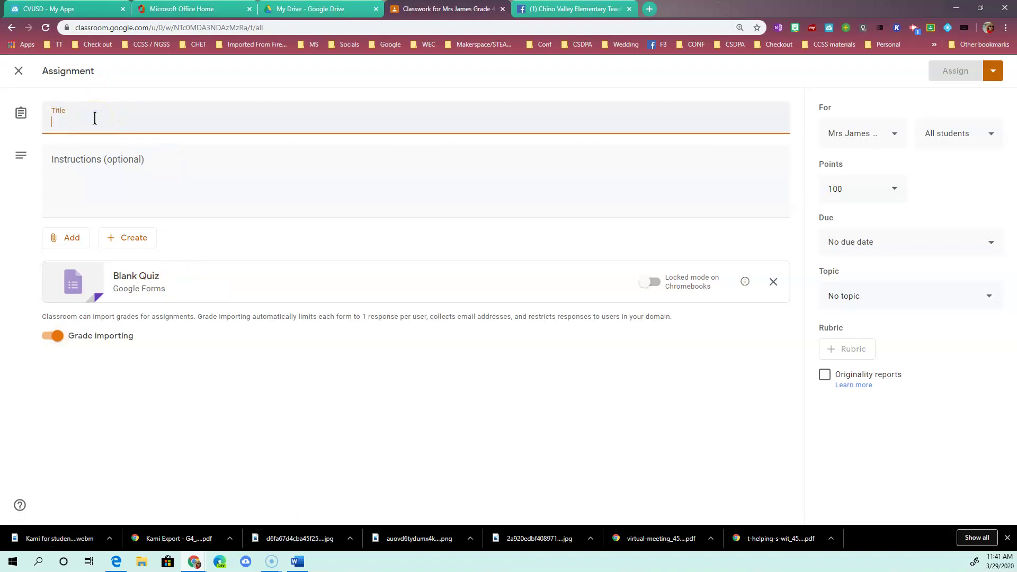
pyautogui.write('California Regions Quiz')
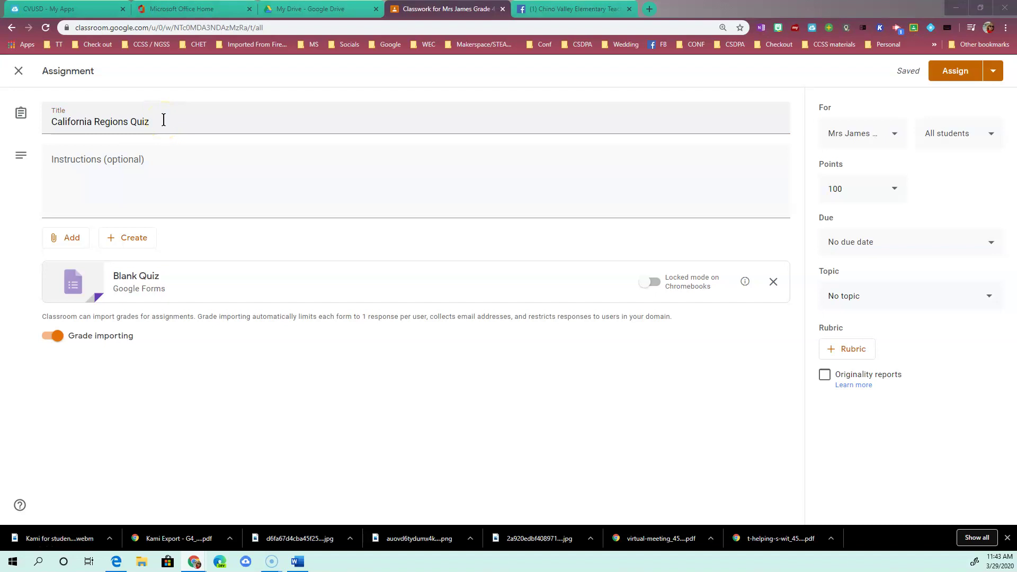
pyautogui.click(151, 165)
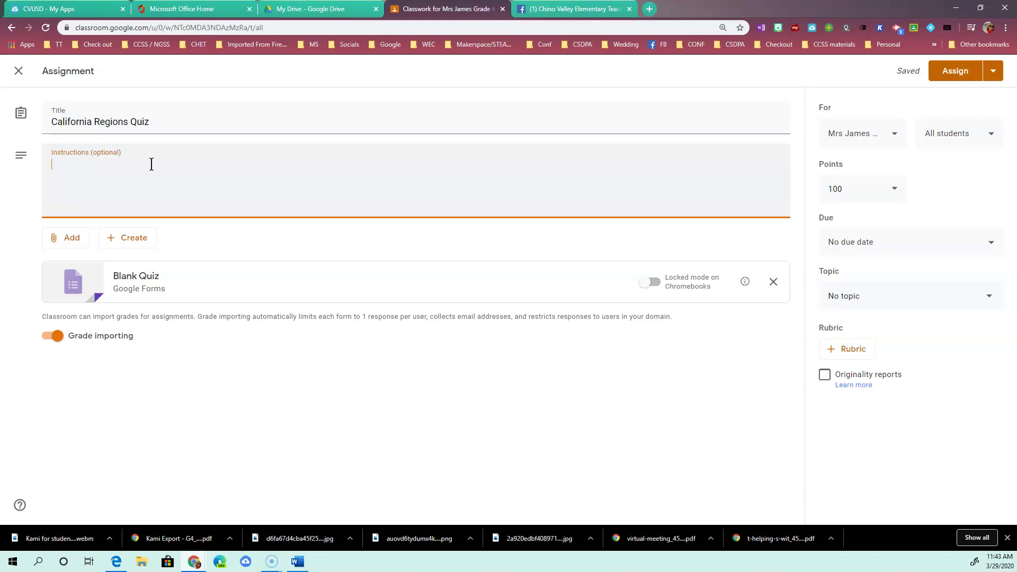
pyautogui.write('Follow instructions in the Quiz provided. Do your best!')
pyautogui.click(71, 240)
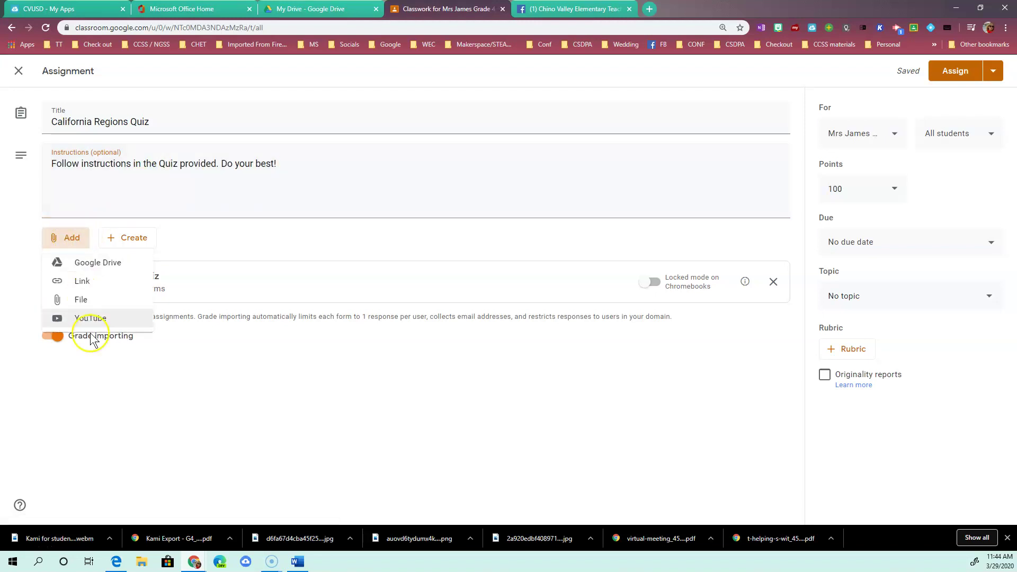
pyautogui.click(219, 238)
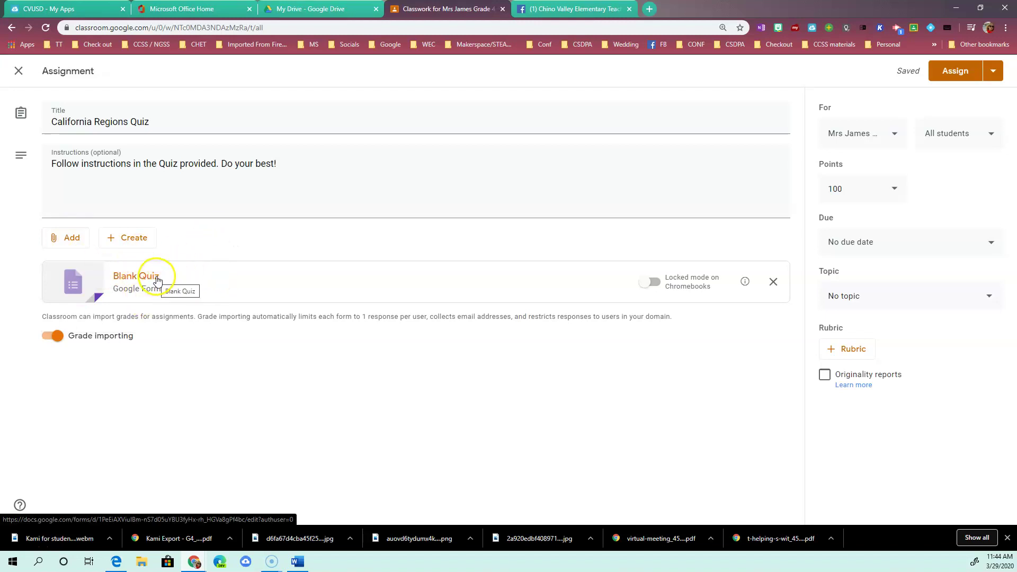
# Step: Open the attached Blank Quiz form and rename its file "Ca Regions Quiz"
pyautogui.click(141, 275)
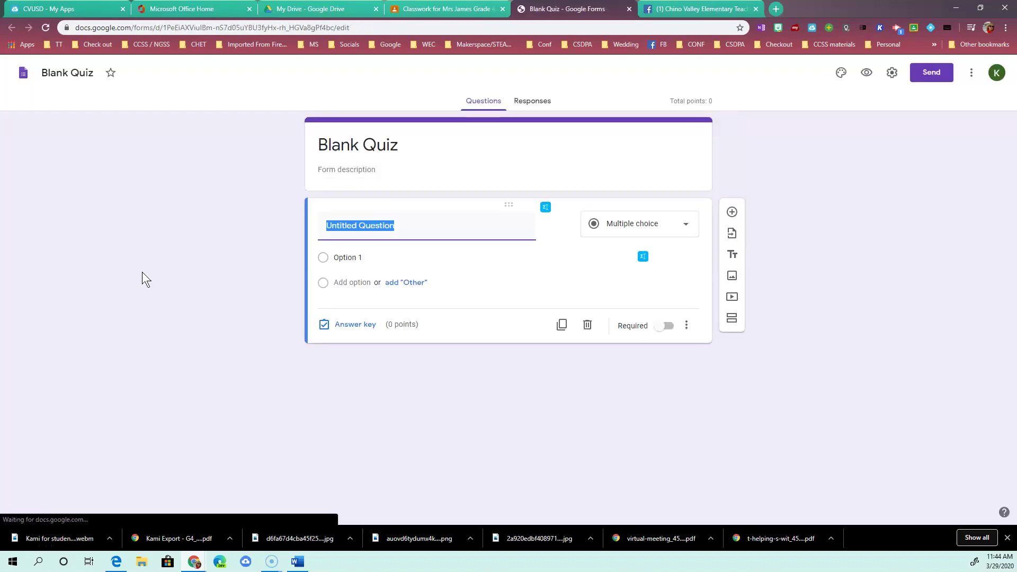
pyautogui.click(69, 73)
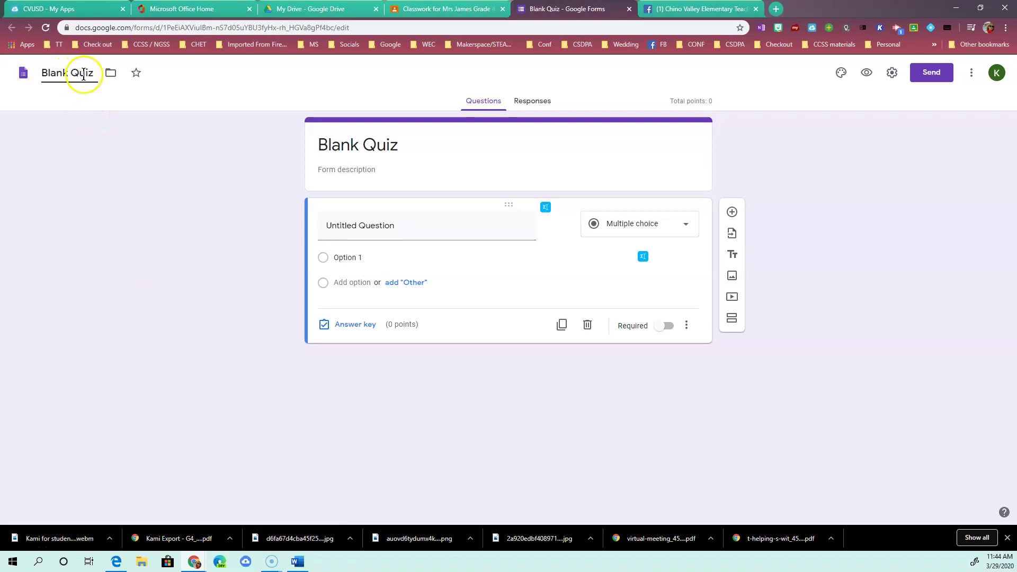
pyautogui.moveTo(102, 73); pyautogui.dragTo(41, 73)
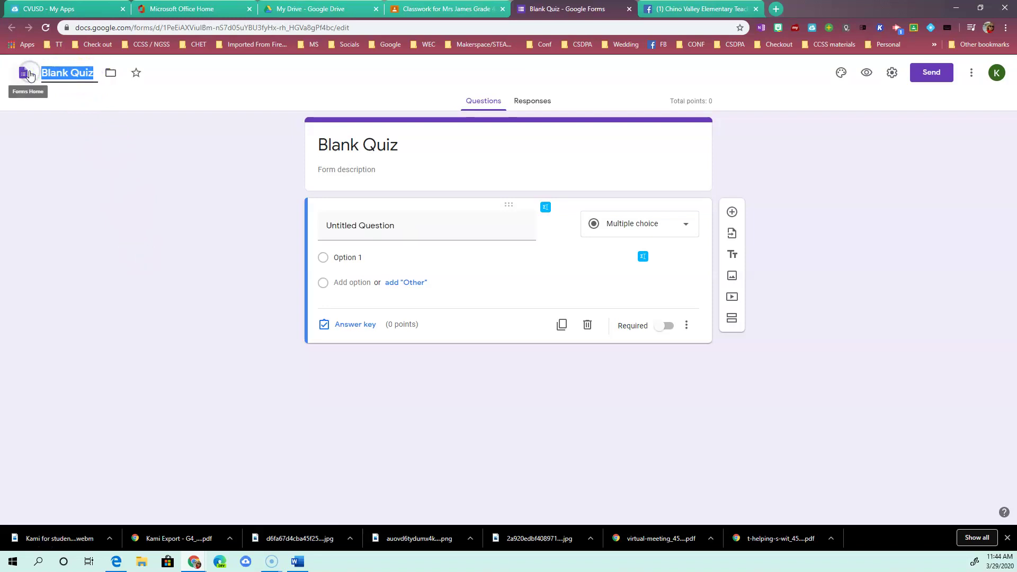
pyautogui.write('Ca Reginos')
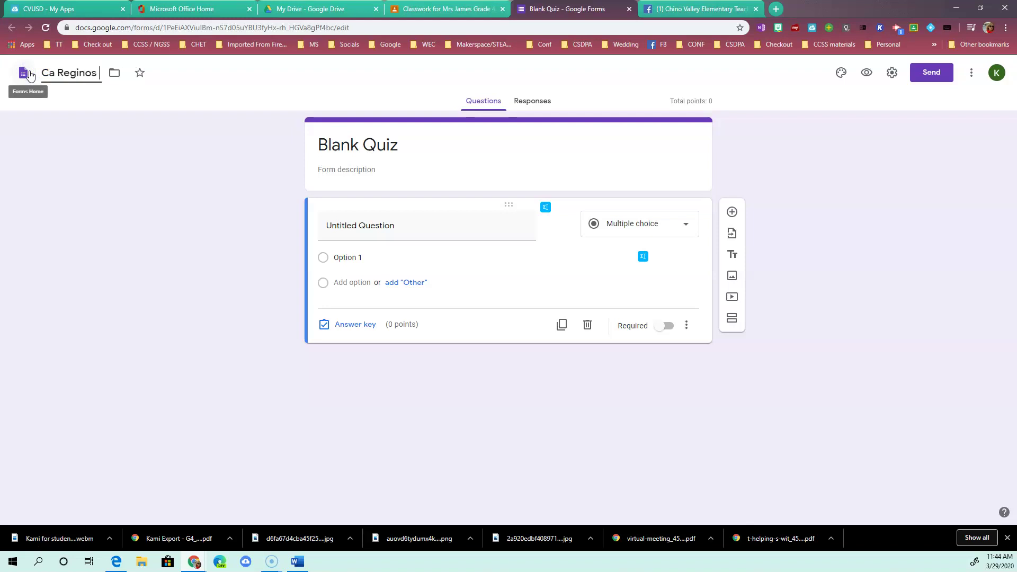
pyautogui.press('BackSpace')
pyautogui.press('BackSpace')
pyautogui.press('BackSpace')
pyautogui.write('ons Quiz')
# Step: Change the form's heading to "CA Regions Quiz"
pyautogui.click(518, 145)
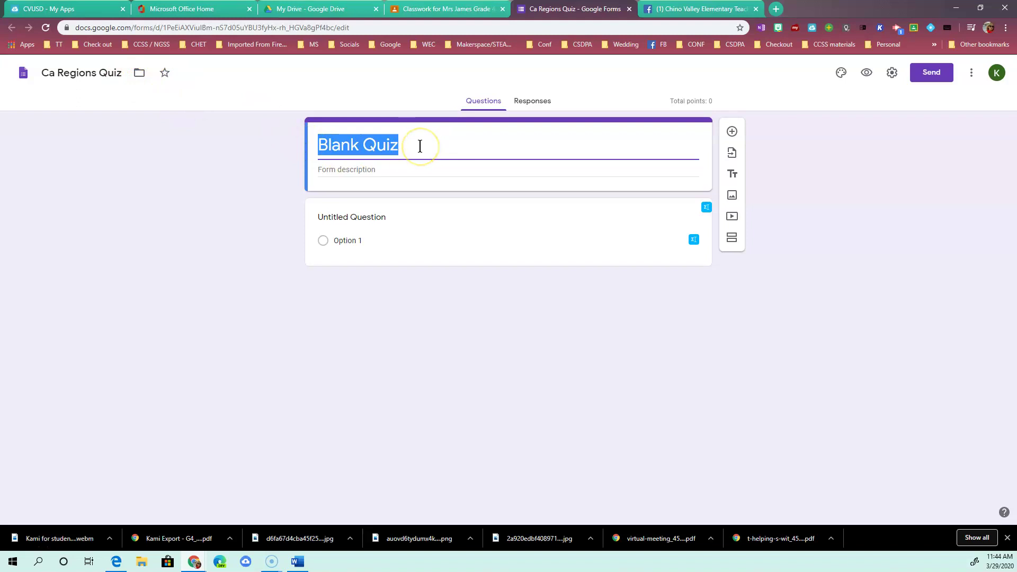
pyautogui.write('CA Regio')
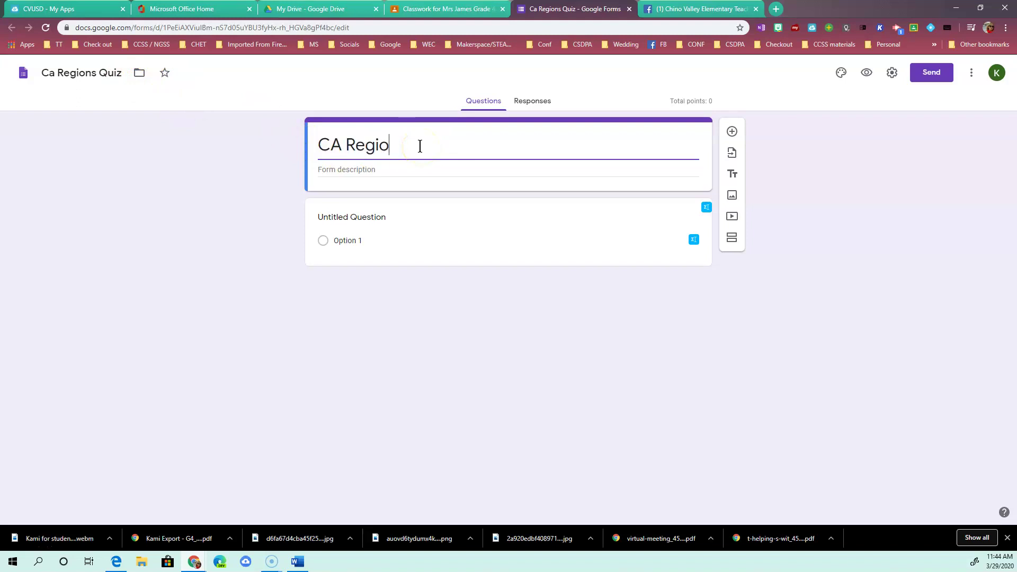
pyautogui.write('ns Quiz')
pyautogui.click(405, 149)
# Step: Enter the first question "How many physical regions do we have in California?" and make it a short answer question
pyautogui.click(372, 217)
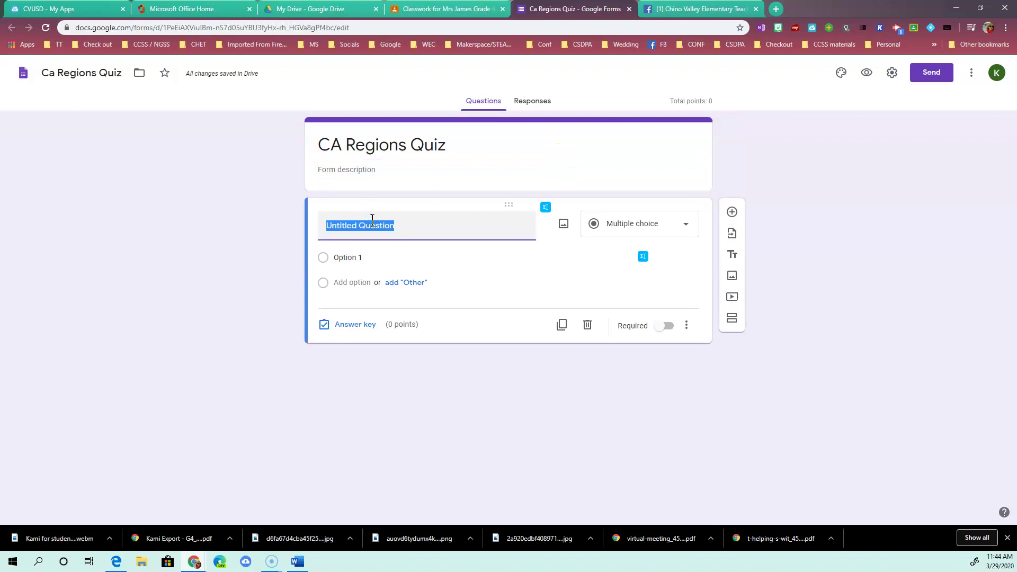
pyautogui.write('How many physical regions do we have in California?')
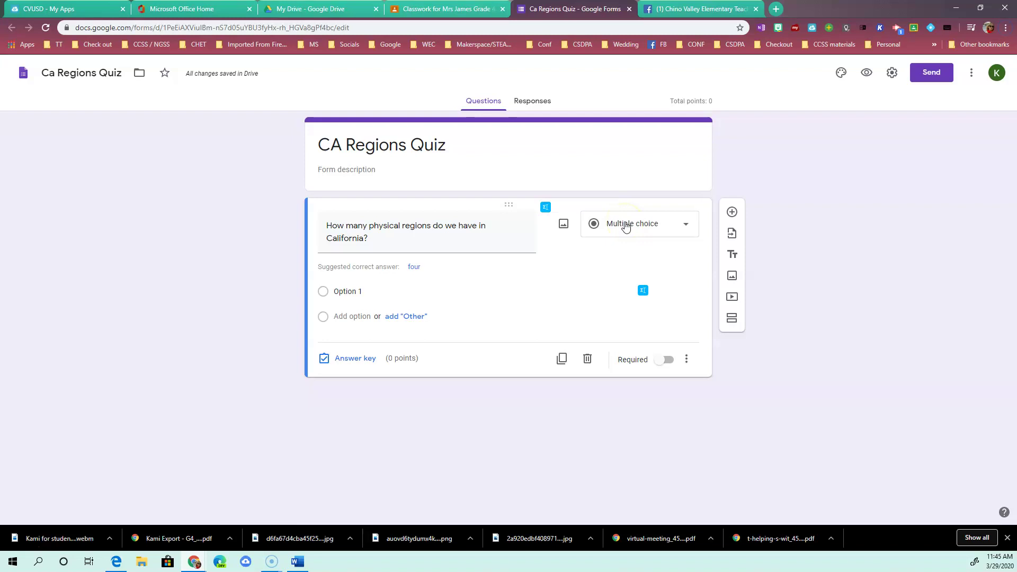
pyautogui.click(684, 226)
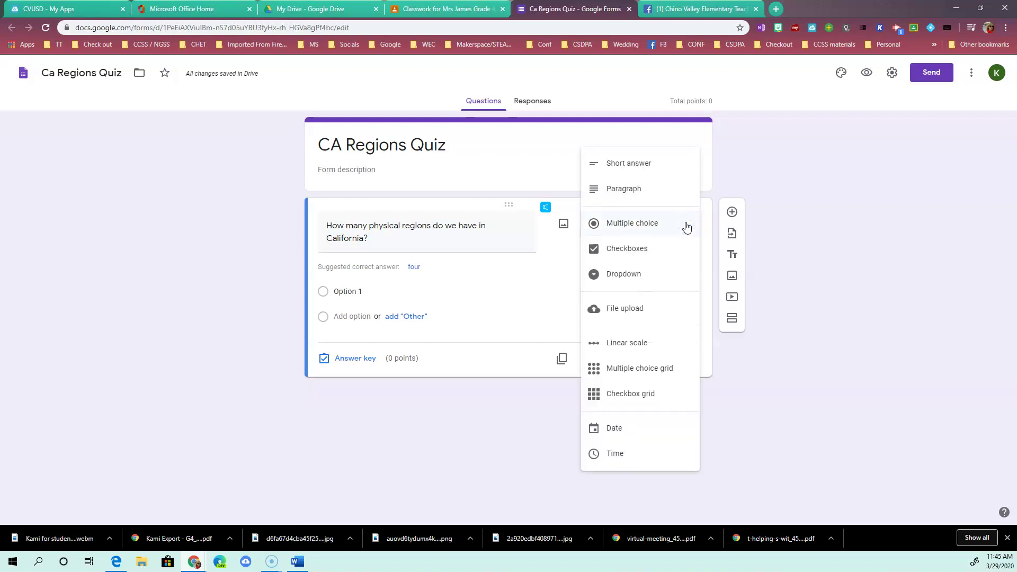
pyautogui.click(642, 165)
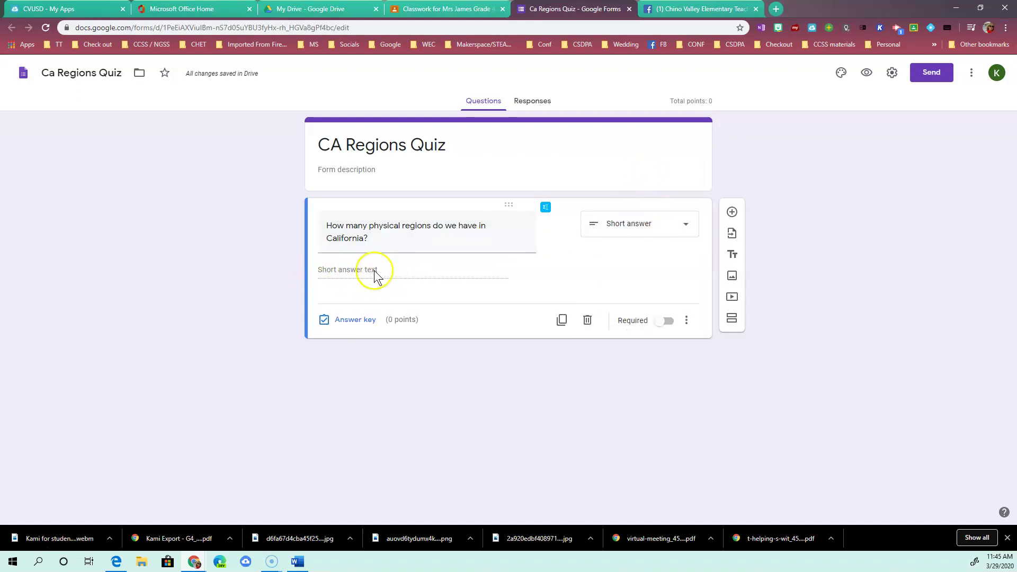
# Step: Append "Answer with a number / digit" to the end of the physical regions question
pyautogui.tripleClick(390, 241)
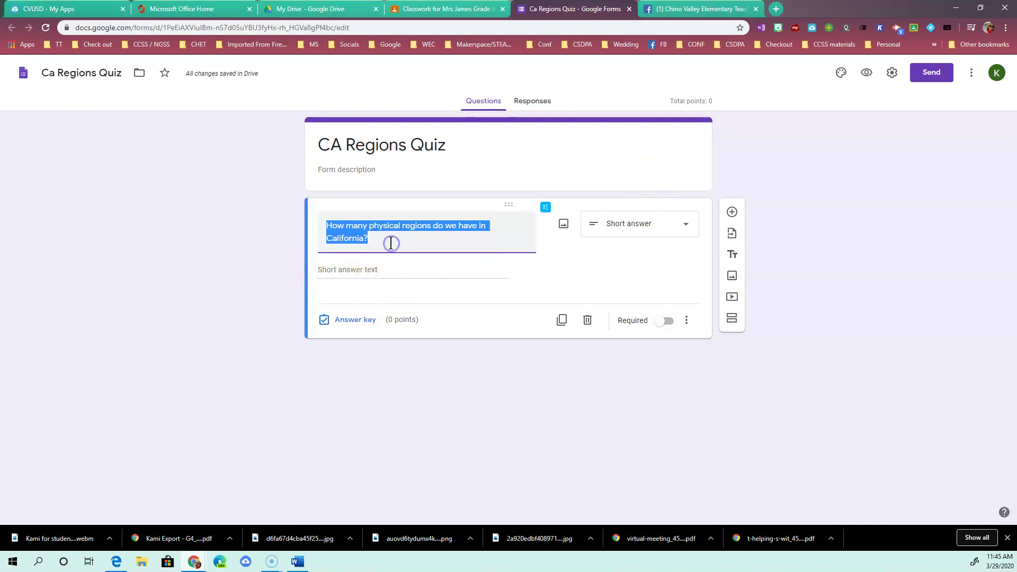
pyautogui.click(390, 242)
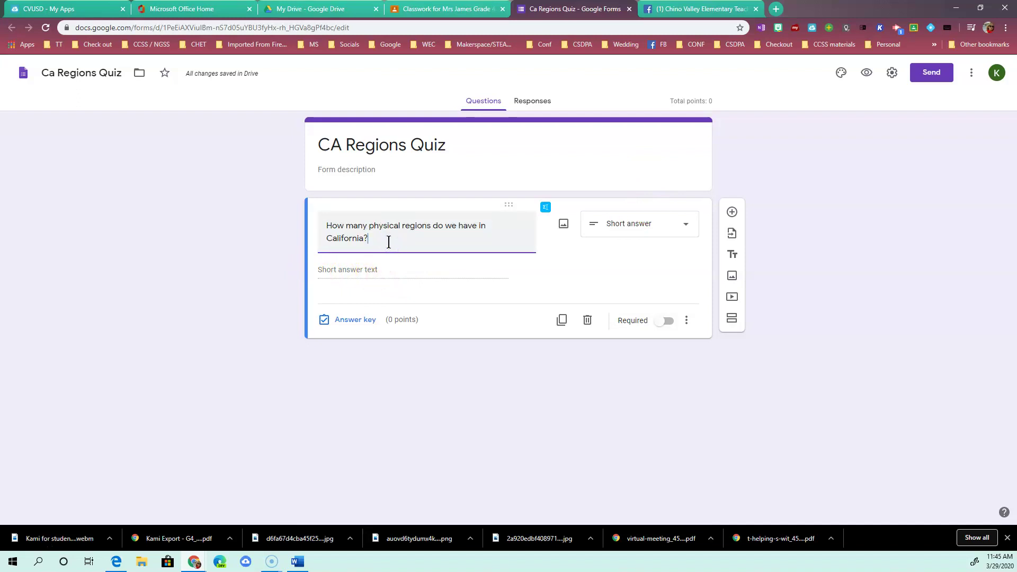
pyautogui.write('s do we have in Califor')
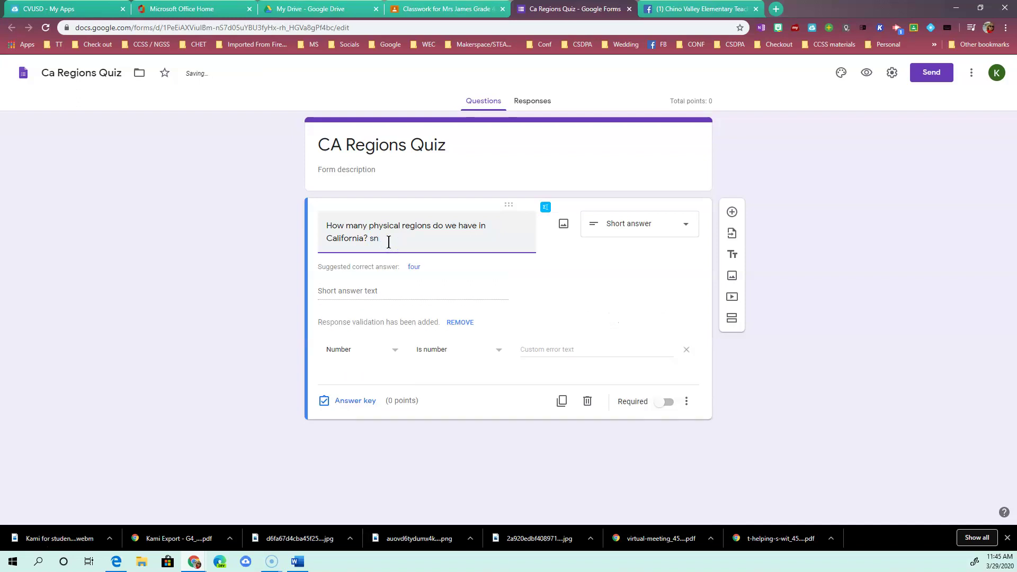
pyautogui.write('nia? Answer with a number / digit')
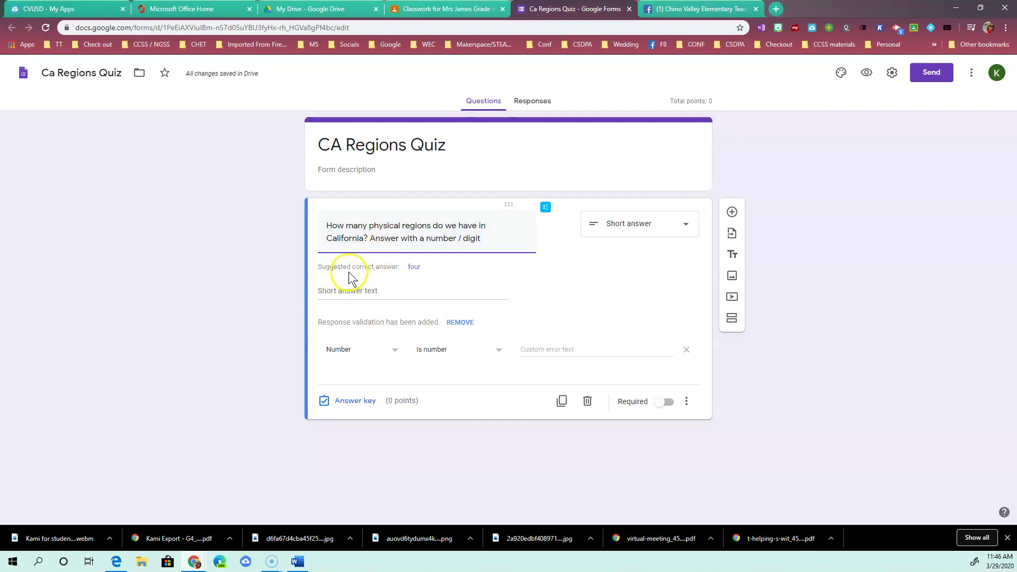
# Step: List 4, four, Four and FOUR as correct answers in the question's answer key
pyautogui.click(419, 272)
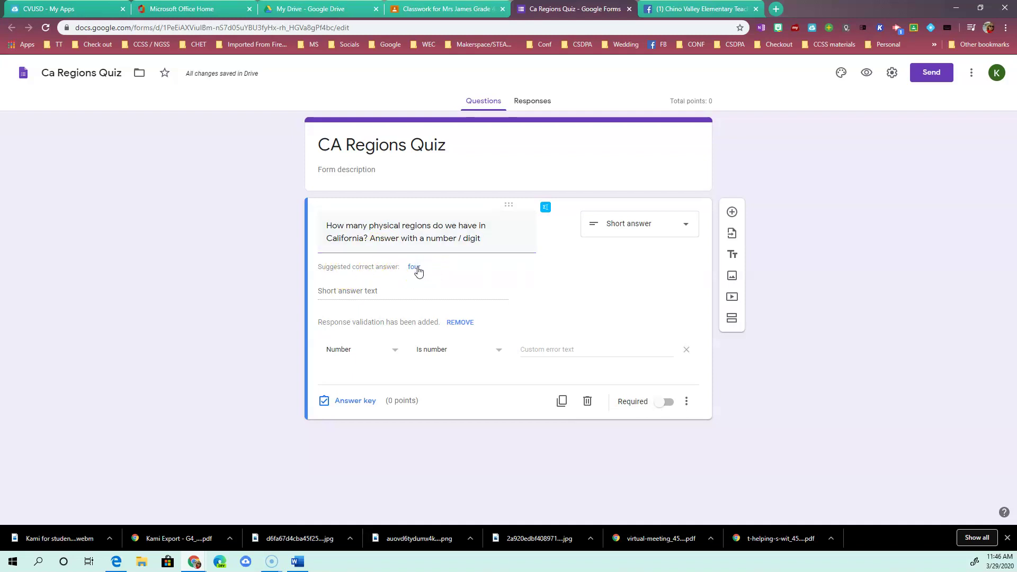
pyautogui.click(356, 401)
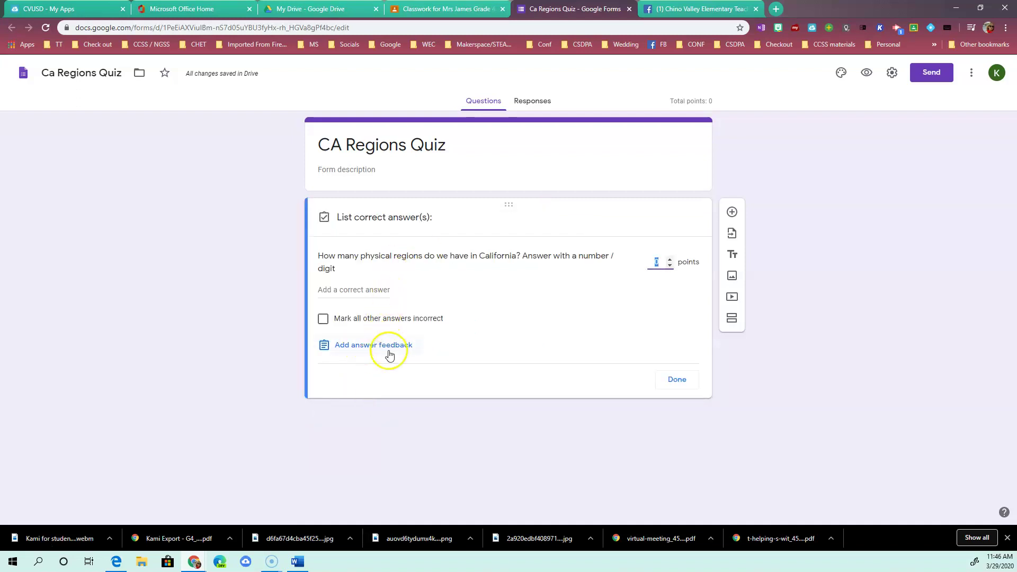
pyautogui.click(356, 289)
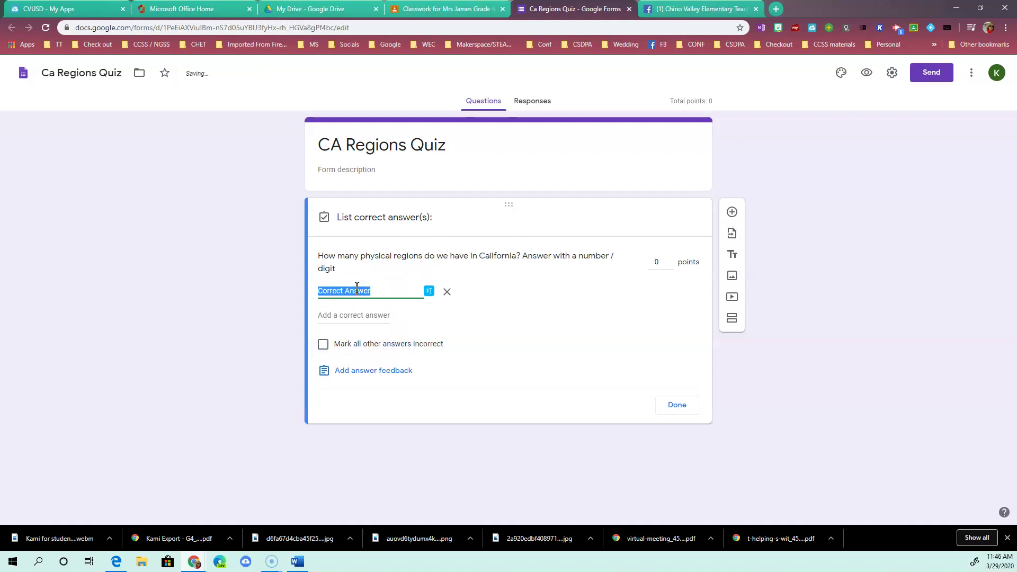
pyautogui.write('4')
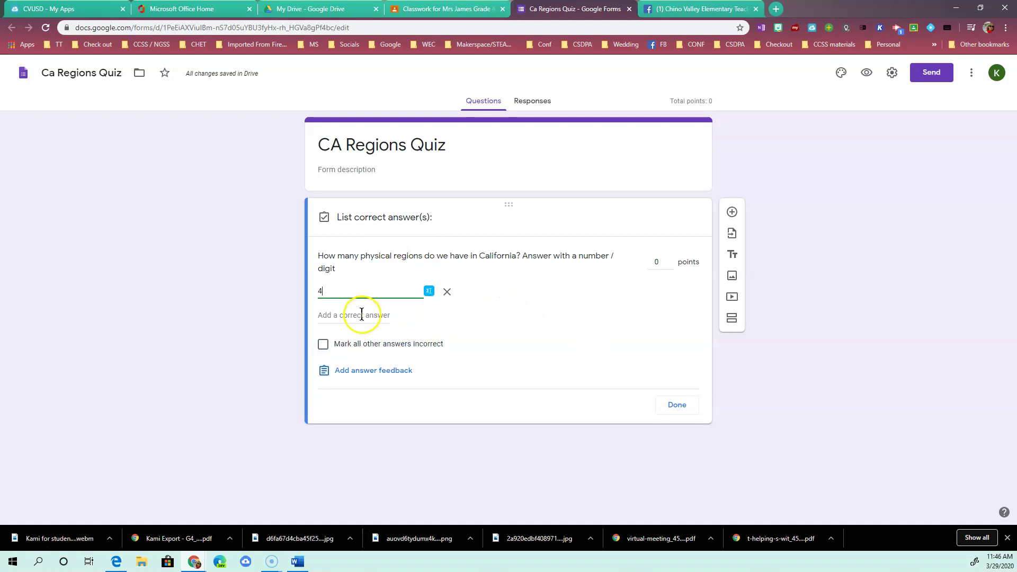
pyautogui.click(362, 315)
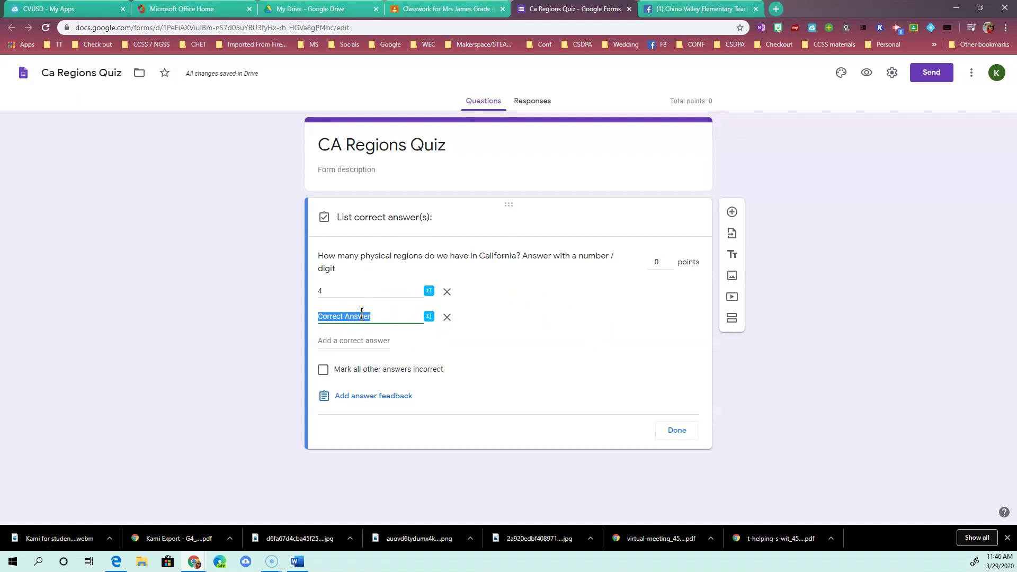
pyautogui.write('four')
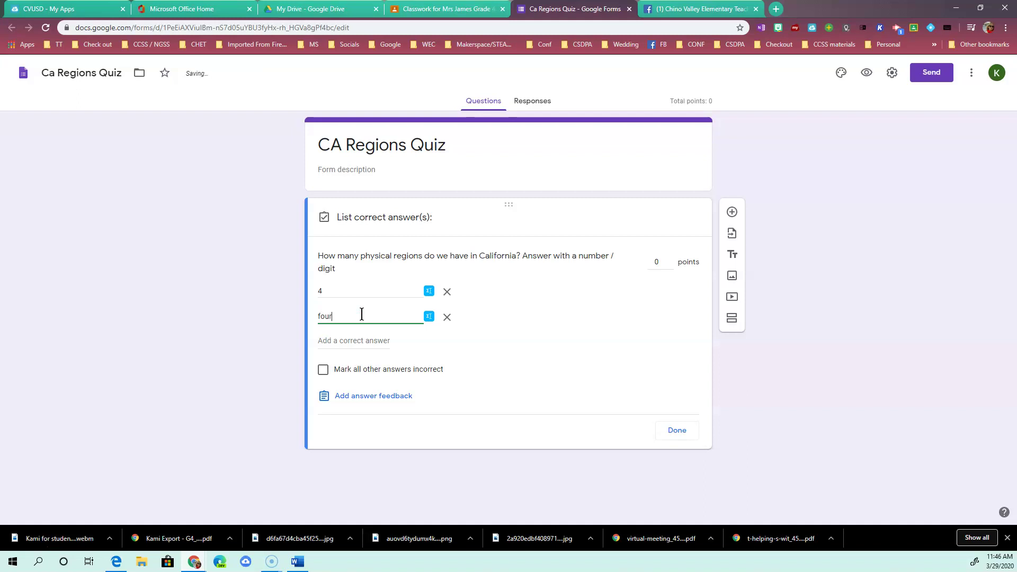
pyautogui.click(362, 340)
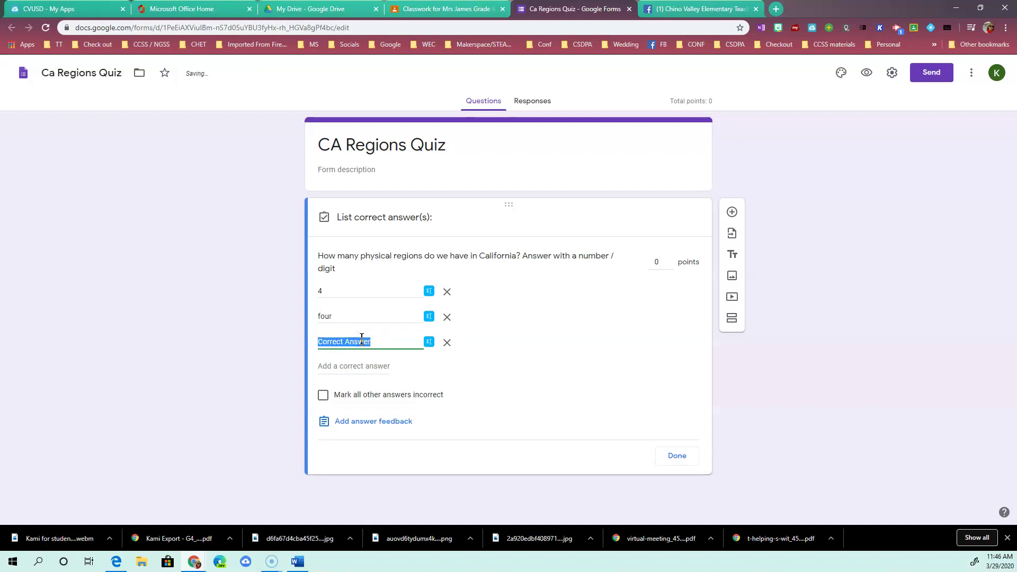
pyautogui.write('Four')
pyautogui.click(364, 366)
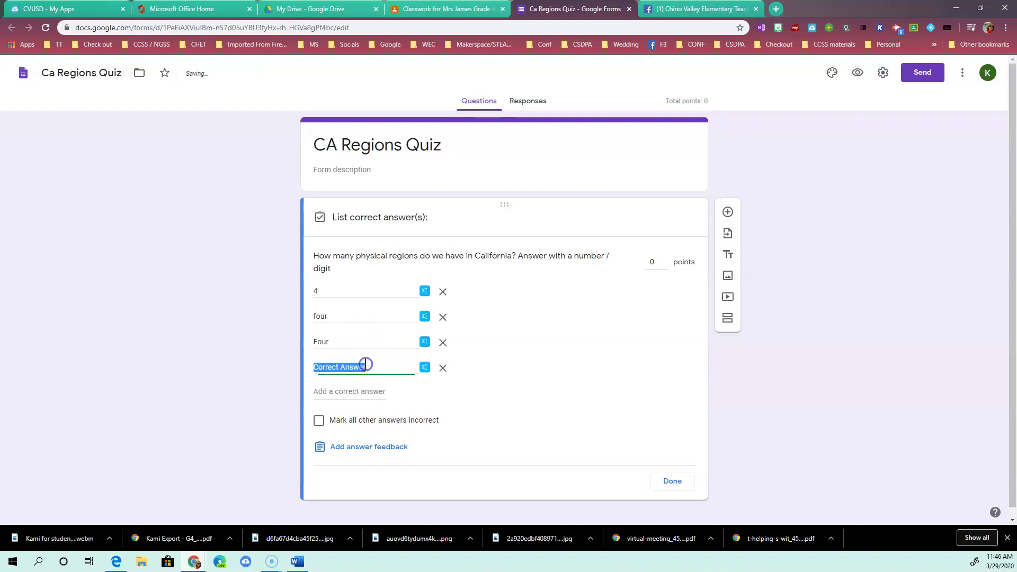
pyautogui.write('FOUR')
pyautogui.click(528, 355)
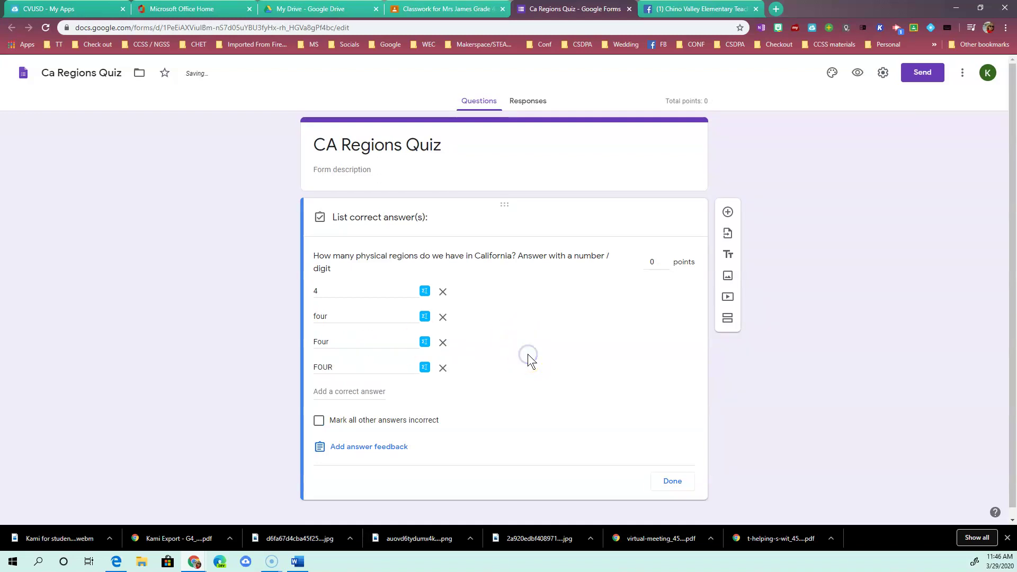
# Step: Mark all other answers incorrect, set the question's value to 1 point, and finish the answer key
pyautogui.click(318, 421)
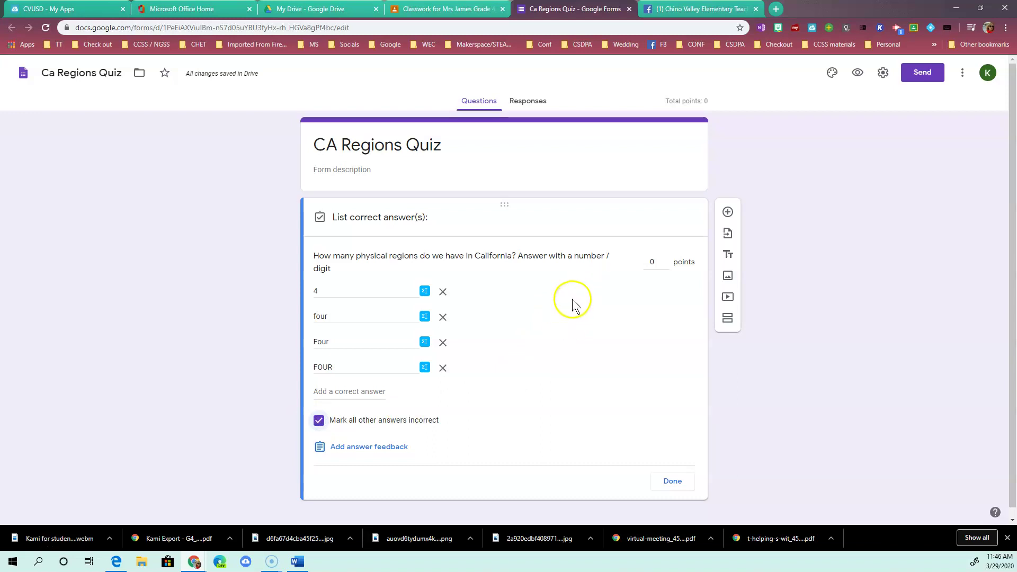
pyautogui.click(664, 260)
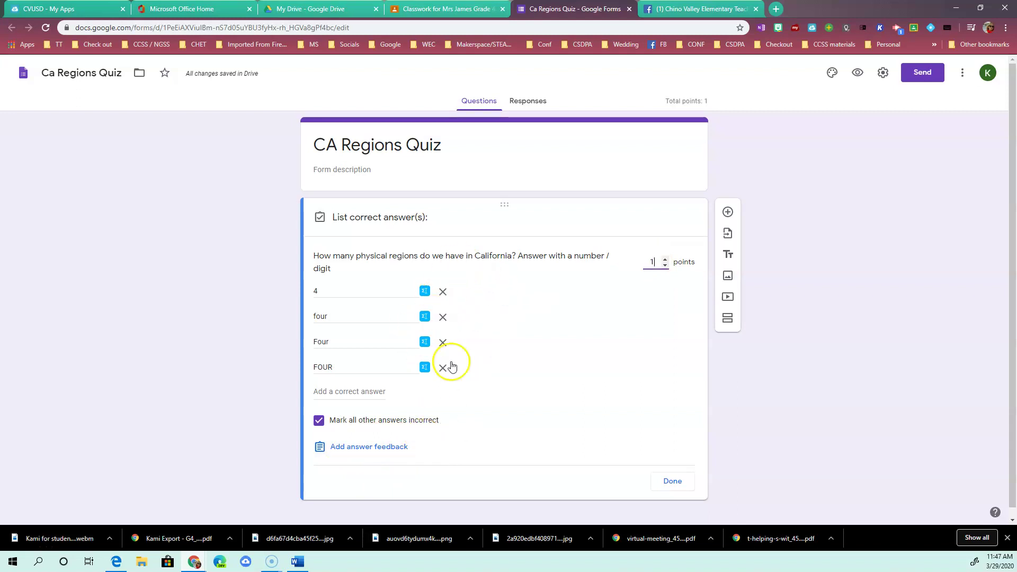
pyautogui.click(673, 481)
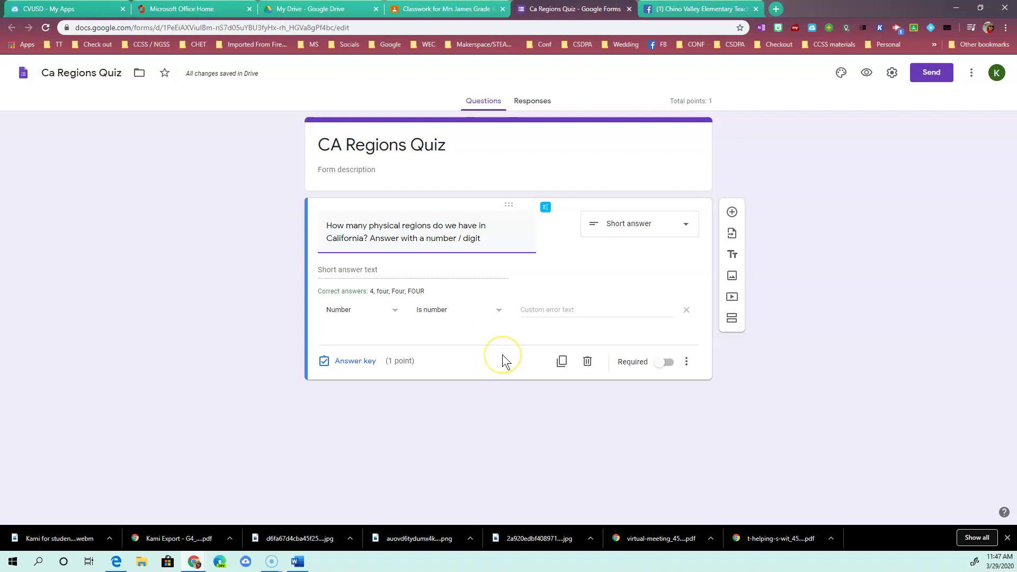
# Step: Add a second question reading "Which physical region in California was home to the Chumash?" as multiple choice
pyautogui.click(731, 213)
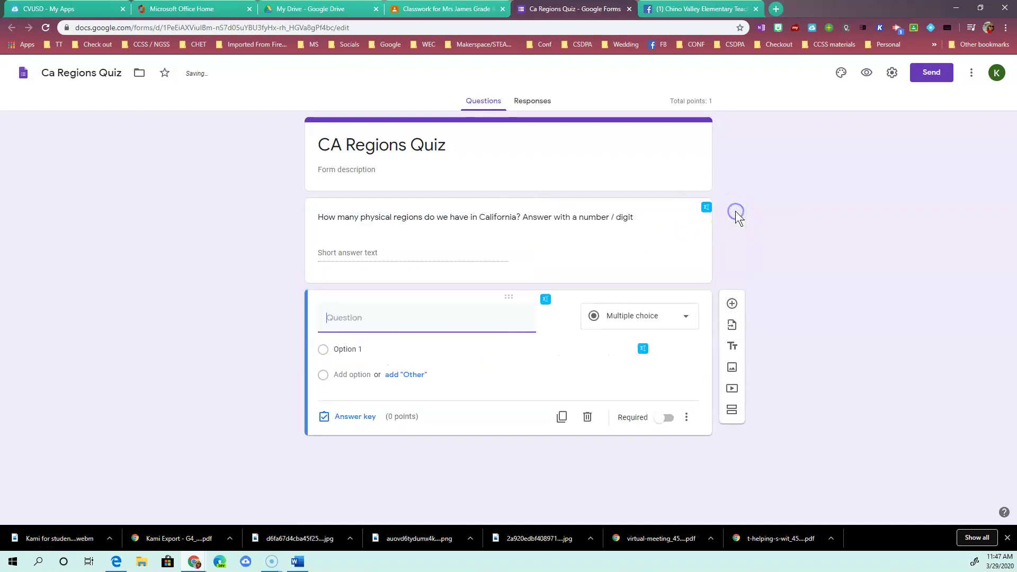
pyautogui.click(416, 319)
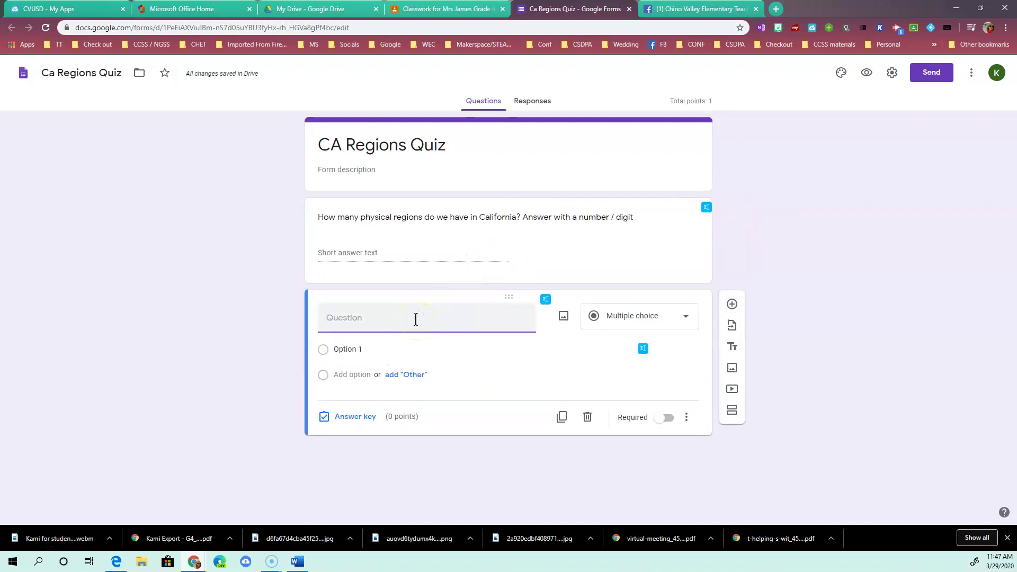
pyautogui.write('Which physical region in California was home to the Chumash?')
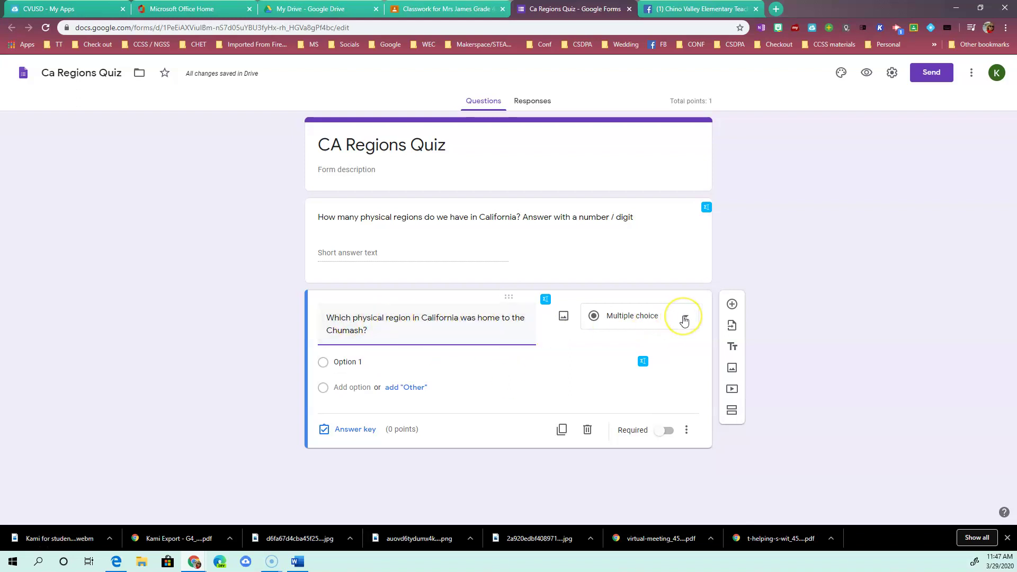
# Step: Enter Central Valley, Mountain, Coastal and Desert as the answer options of the Chumash question
pyautogui.click(350, 361)
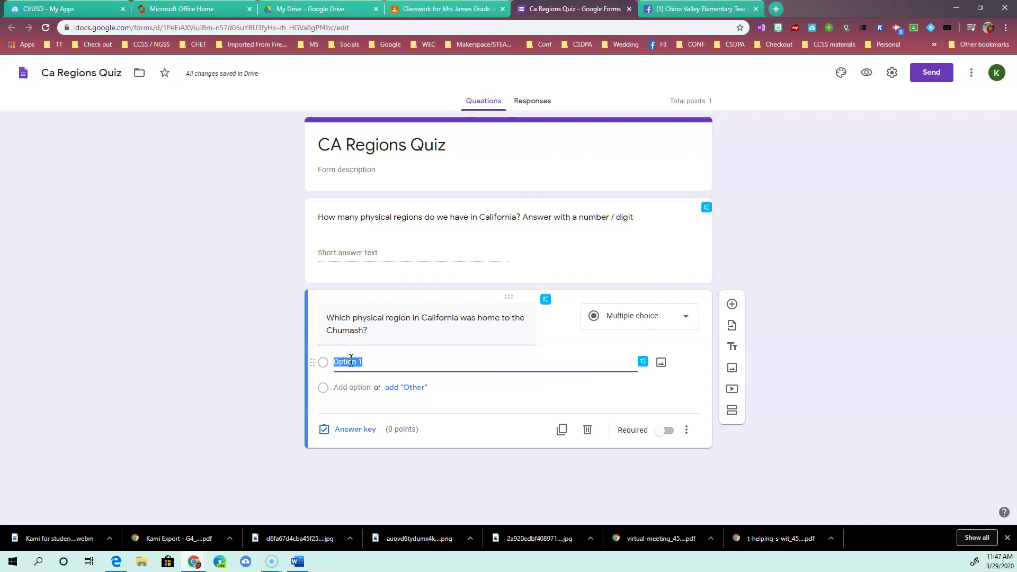
pyautogui.write('coasta')
pyautogui.press('BackSpace')
pyautogui.press('BackSpace')
pyautogui.press('BackSpace')
pyautogui.press('BackSpace')
pyautogui.press('BackSpace')
pyautogui.press('BackSpace')
pyautogui.write('Central Valley')
pyautogui.click(337, 374)
pyautogui.click(348, 385)
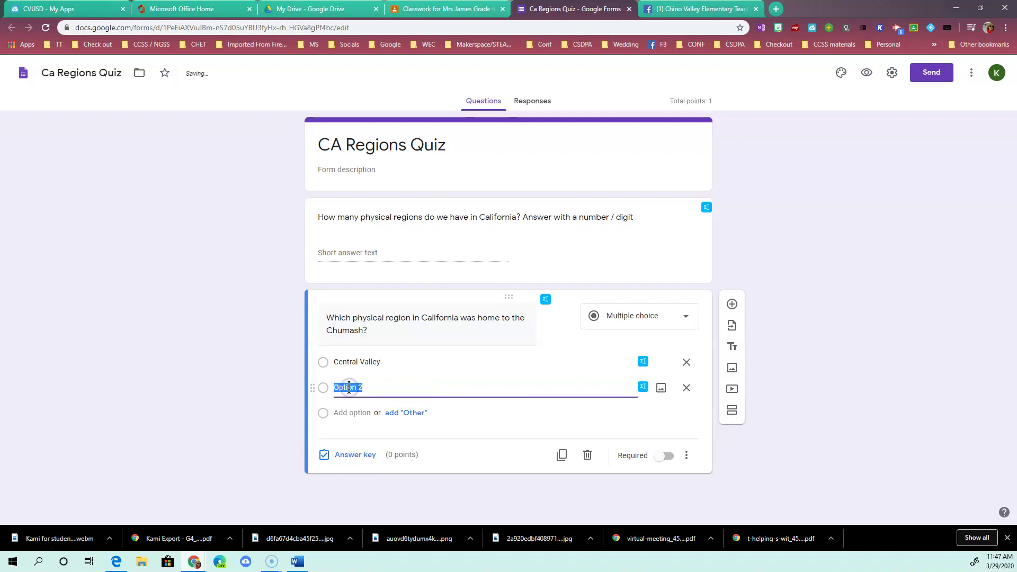
pyautogui.write('Mountain')
pyautogui.click(363, 412)
pyautogui.write('C')
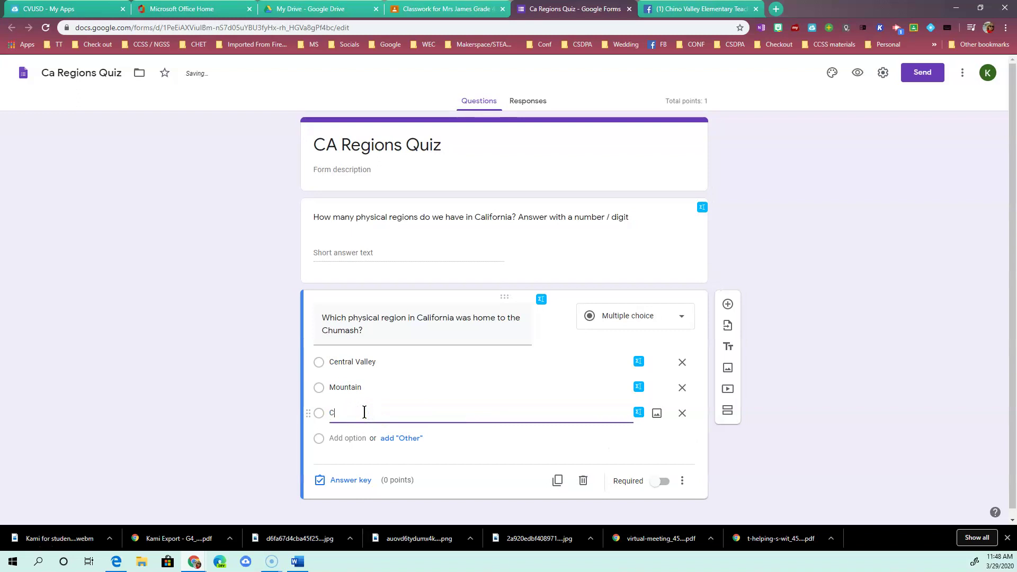
pyautogui.write('oastal')
pyautogui.click(354, 443)
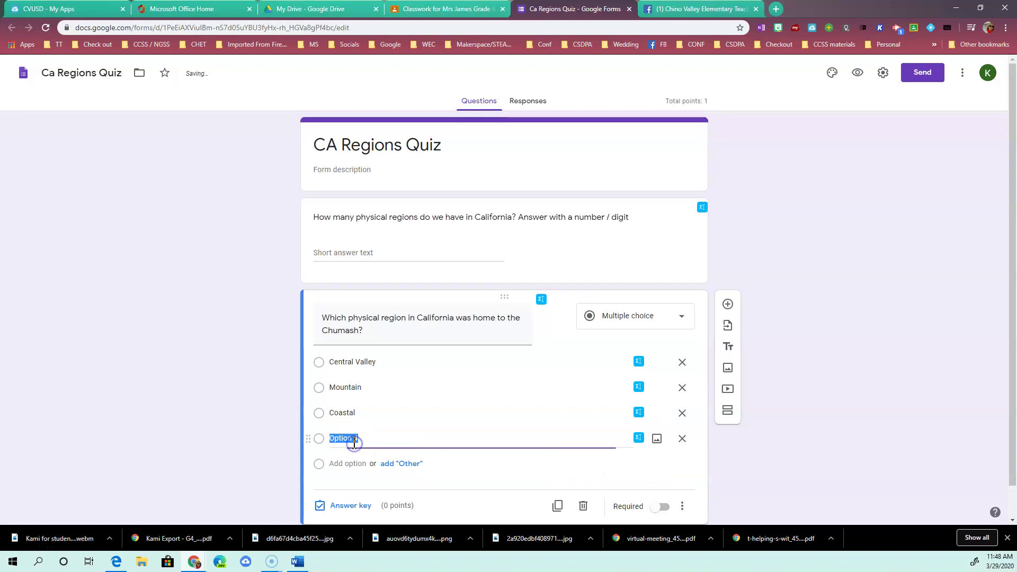
pyautogui.write('Desert')
# Step: Mark Coastal as the correct answer in the Chumash question's answer key and set its value to 1 point
pyautogui.scroll(-1, 432, 430)
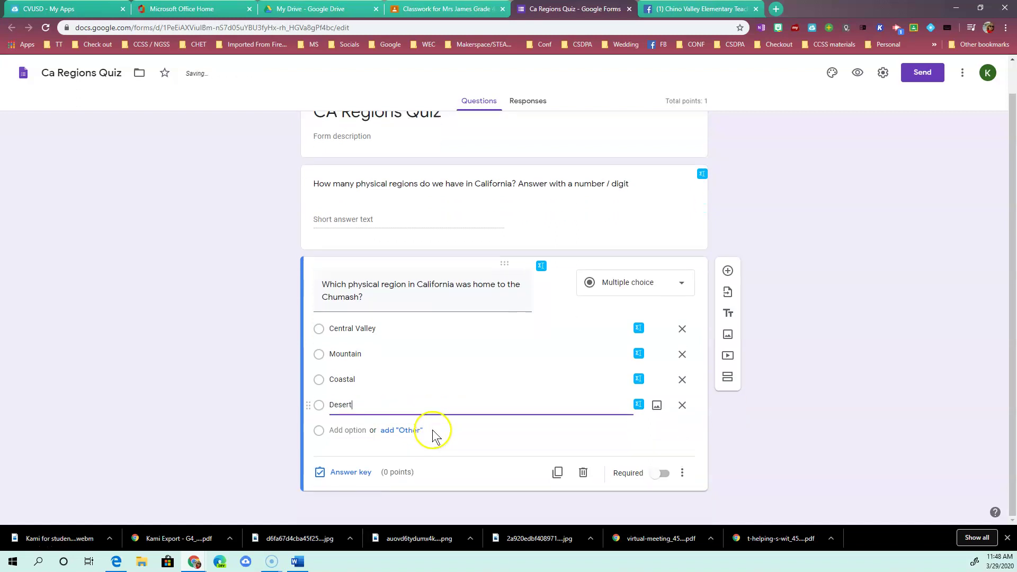
pyautogui.click(347, 471)
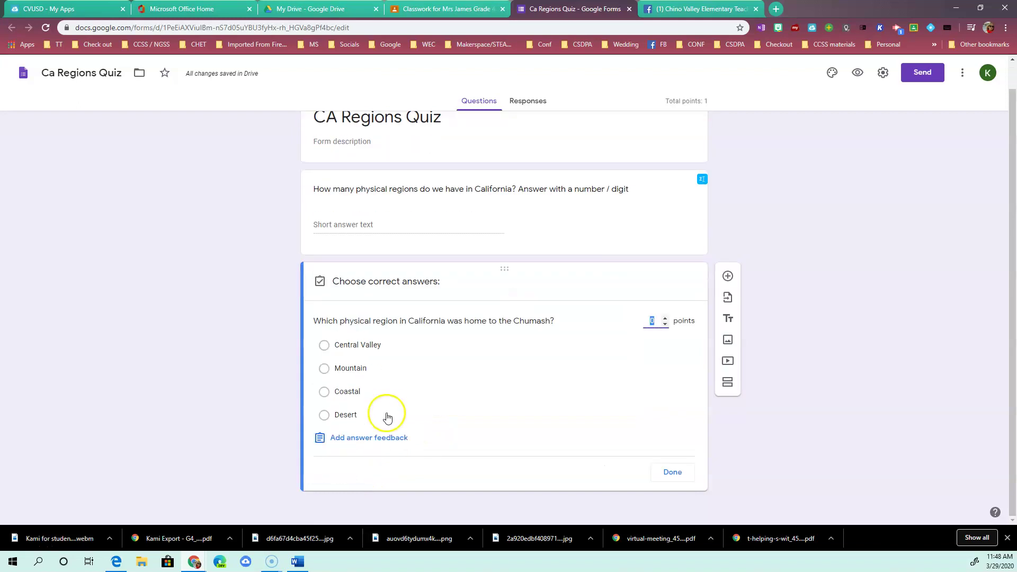
pyautogui.click(325, 392)
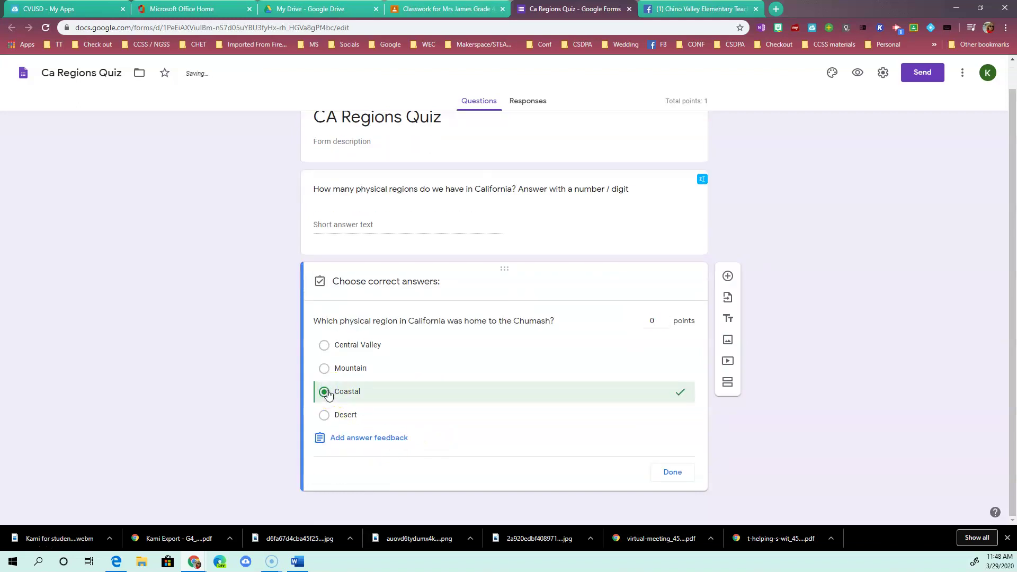
pyautogui.click(665, 319)
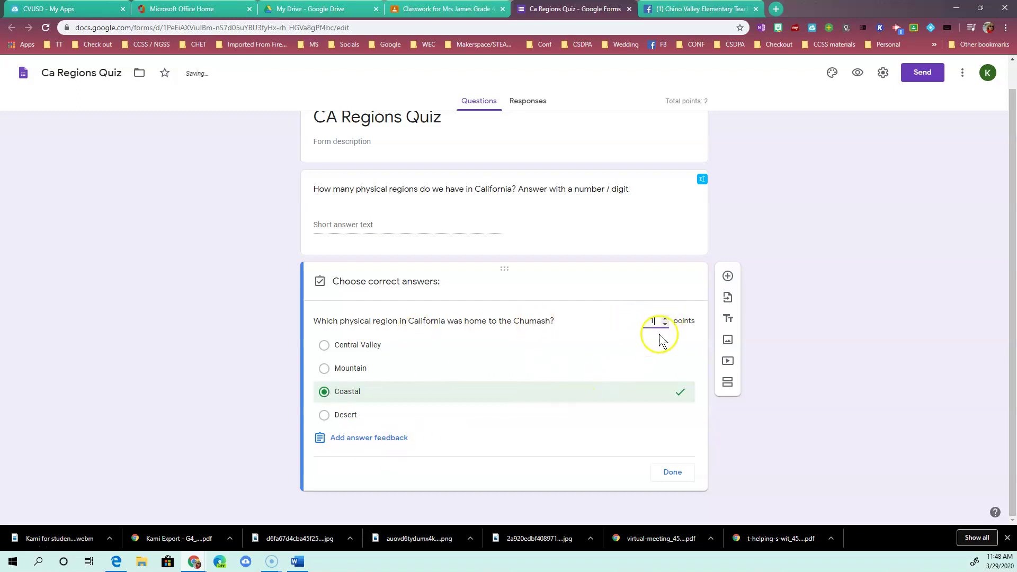
# Step: Enter "They built beautiful canoes...." as the Chumash question's feedback for incorrect answers
pyautogui.click(365, 440)
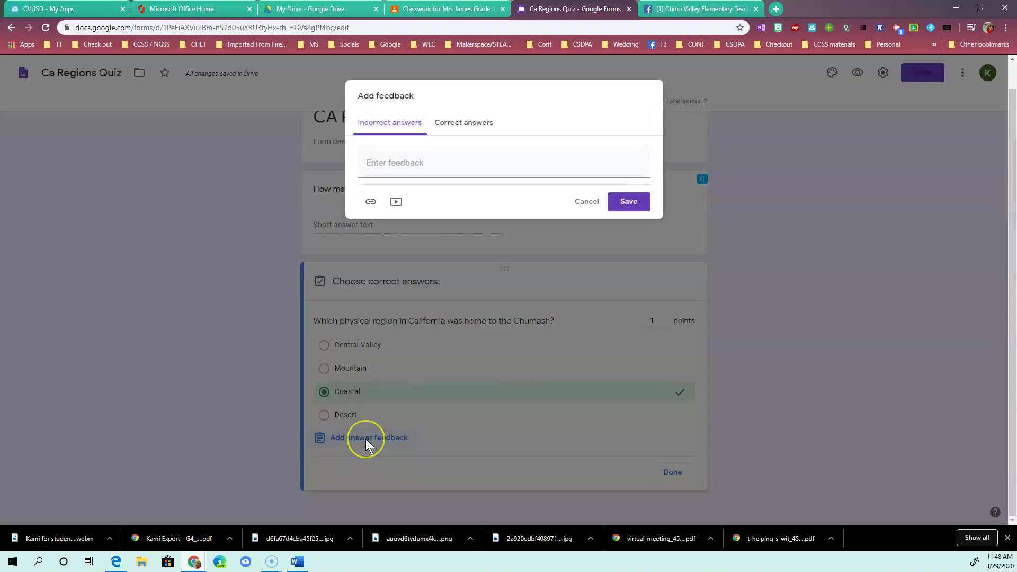
pyautogui.click(411, 164)
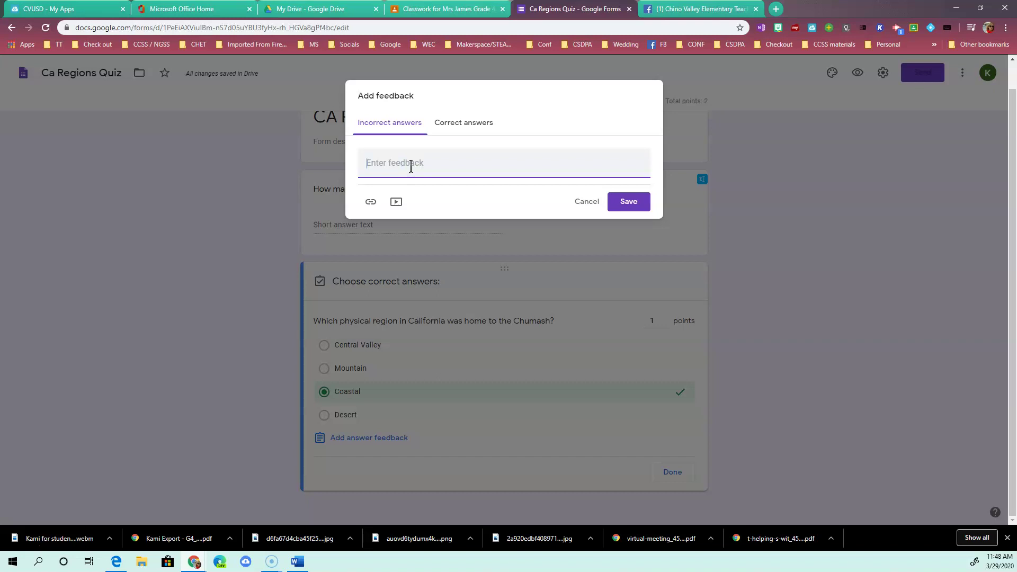
pyautogui.write('They built beautiful canoes')
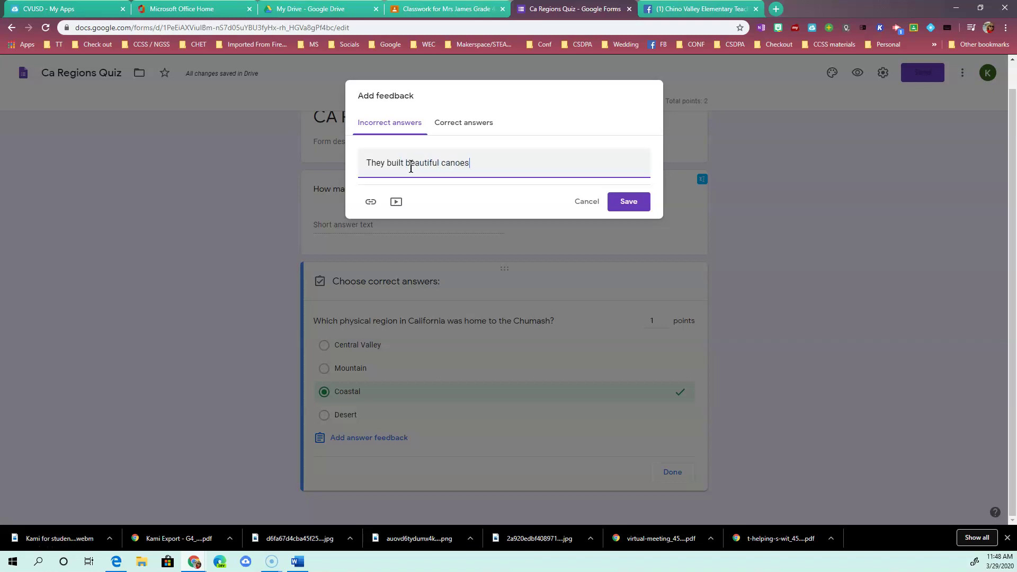
pyautogui.write('....')
# Step: Enter "Terrific!" as the feedback for correct answers, save the feedback and finish the answer key
pyautogui.click(461, 121)
pyautogui.click(415, 166)
pyautogui.write('Ter')
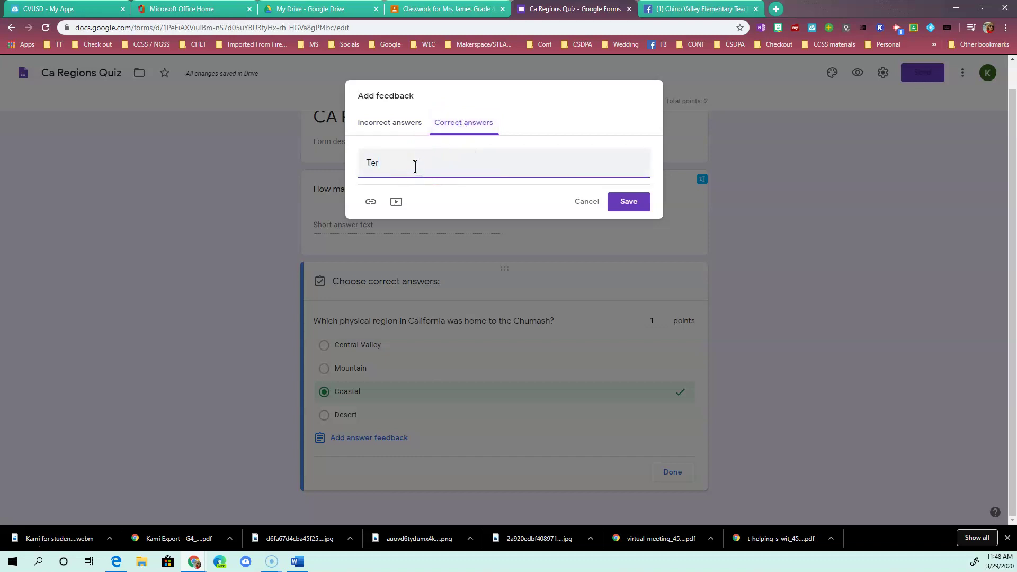
pyautogui.write('rific!')
pyautogui.click(634, 203)
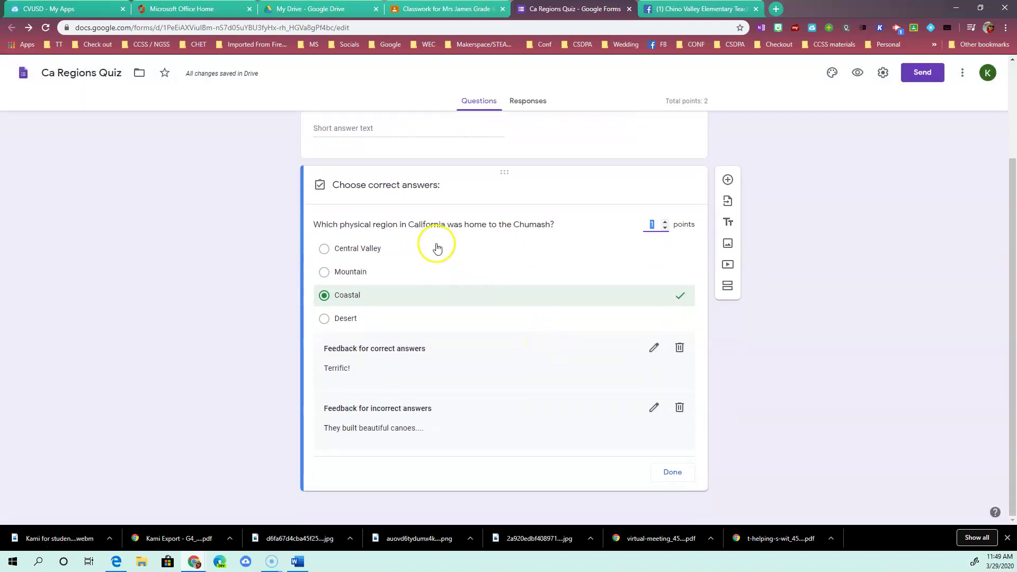
pyautogui.click(672, 472)
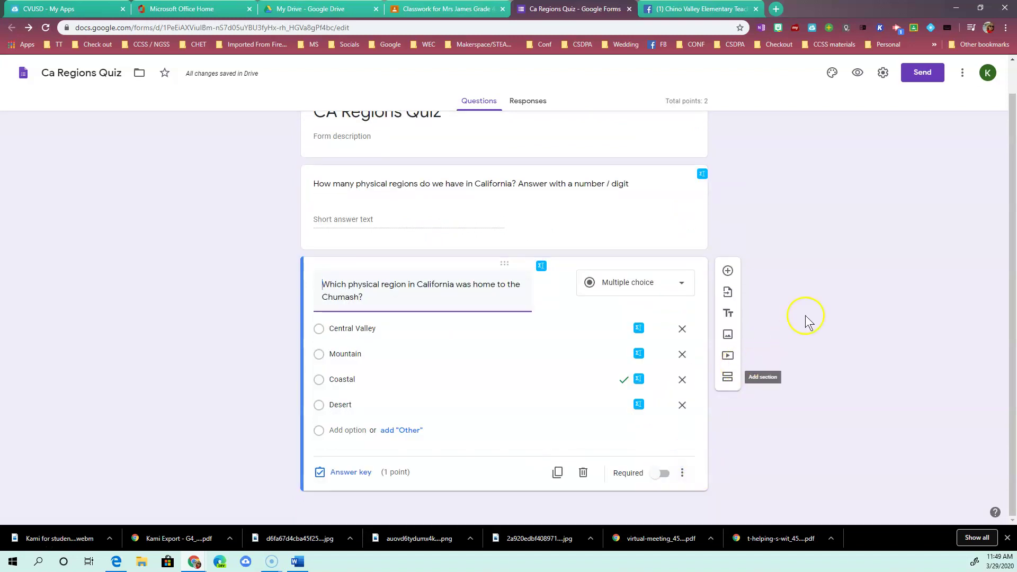
# Step: Add a paragraph question reading "Describe the differences between the Desert region and the Central Valley Region."
pyautogui.click(728, 271)
pyautogui.click(376, 373)
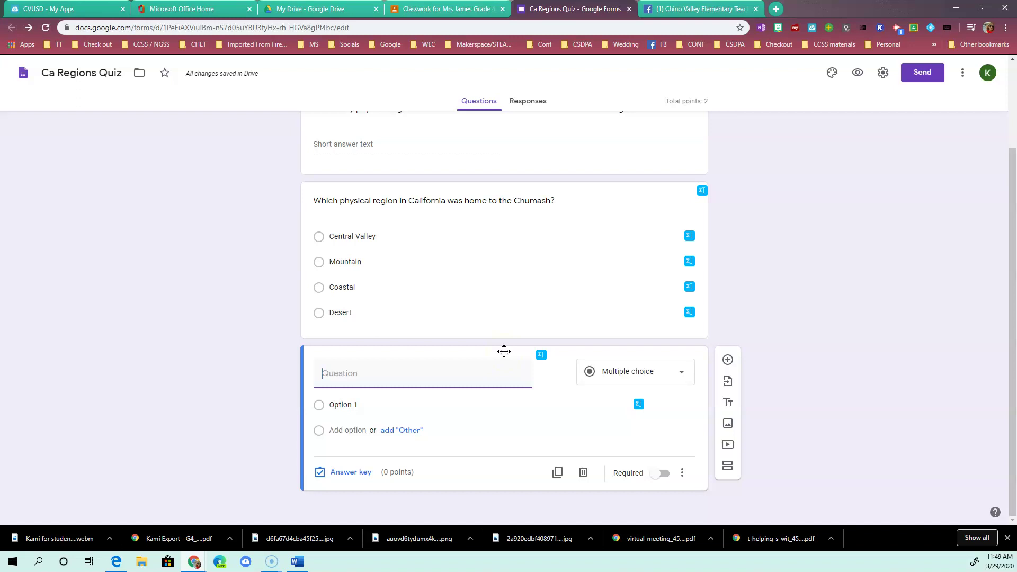
pyautogui.write('Describe the differences between the Desert region and the Central Valley Region.')
pyautogui.click(475, 391)
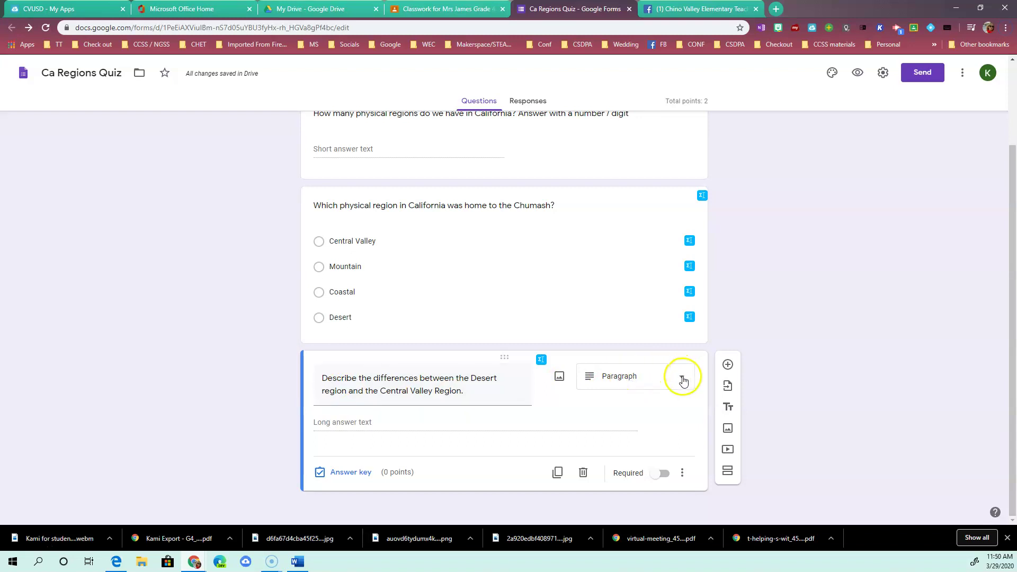
pyautogui.click(682, 381)
pyautogui.click(631, 230)
# Step: Set the paragraph question's value to 2 points and finish its answer key without adding answer feedback
pyautogui.click(347, 477)
pyautogui.click(348, 474)
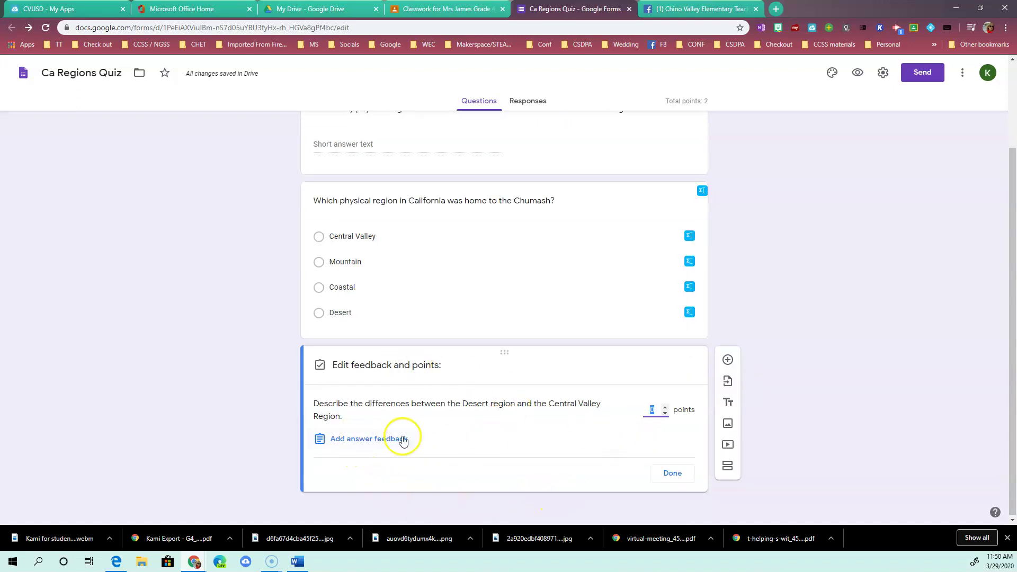
pyautogui.doubleClick(665, 407)
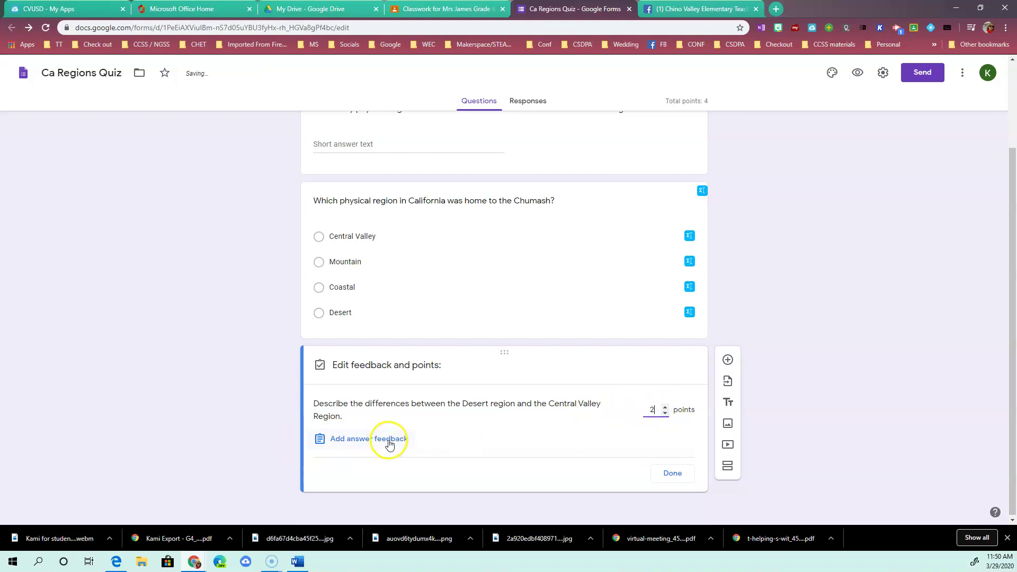
pyautogui.click(389, 441)
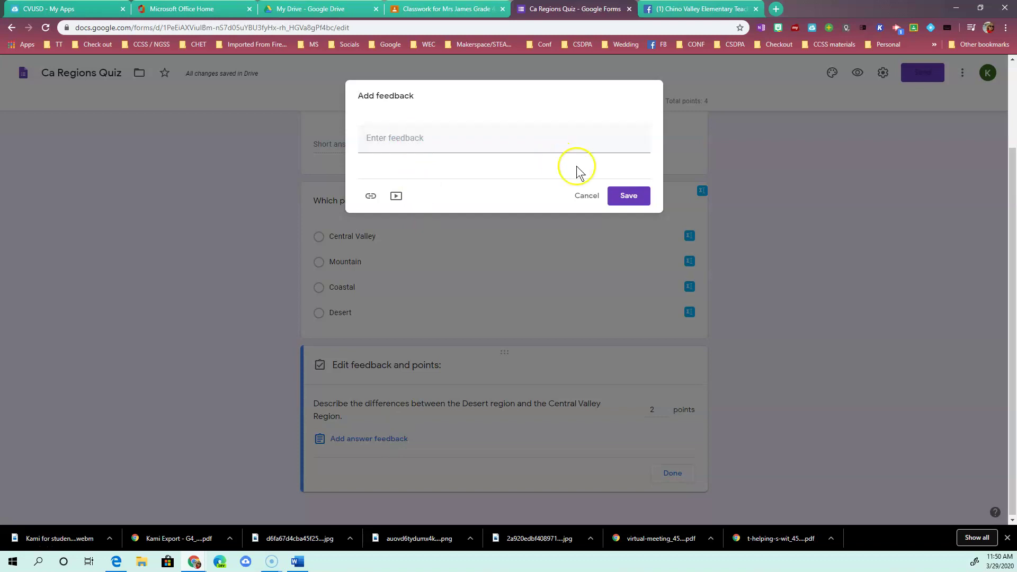
pyautogui.click(592, 195)
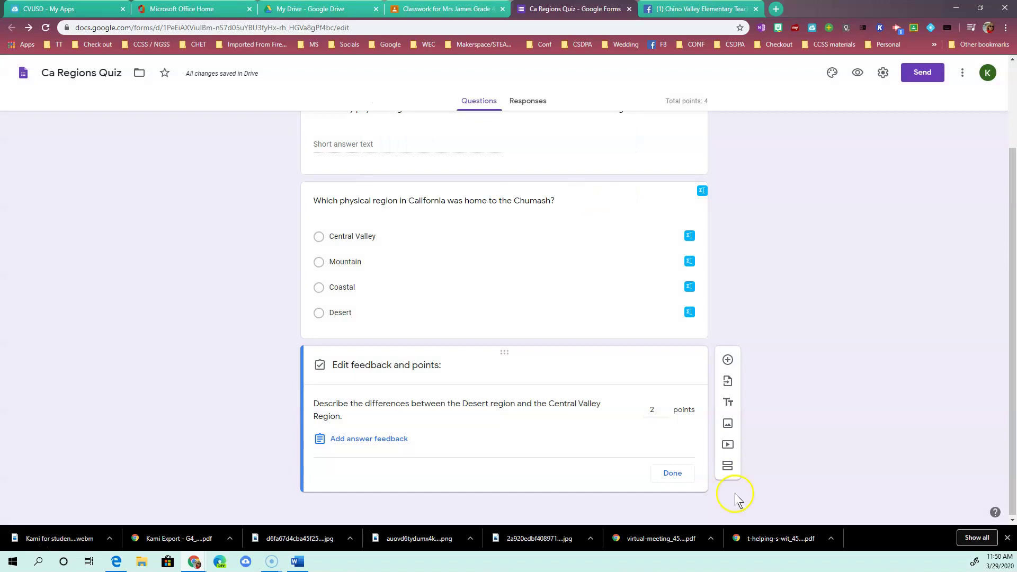
pyautogui.click(672, 474)
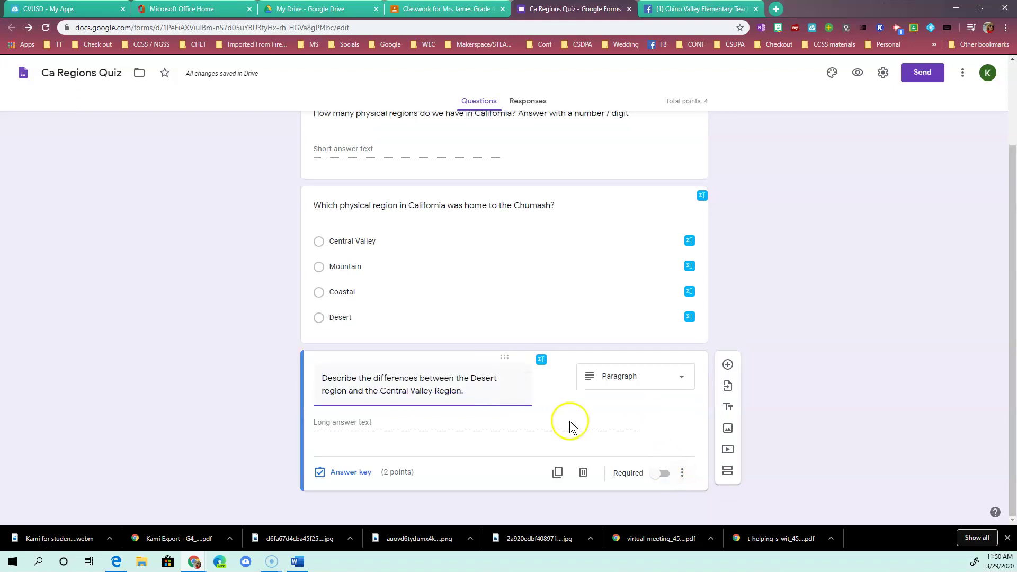
# Step: Add a new section after the paragraph question and title it "Page Two"
pyautogui.click(727, 473)
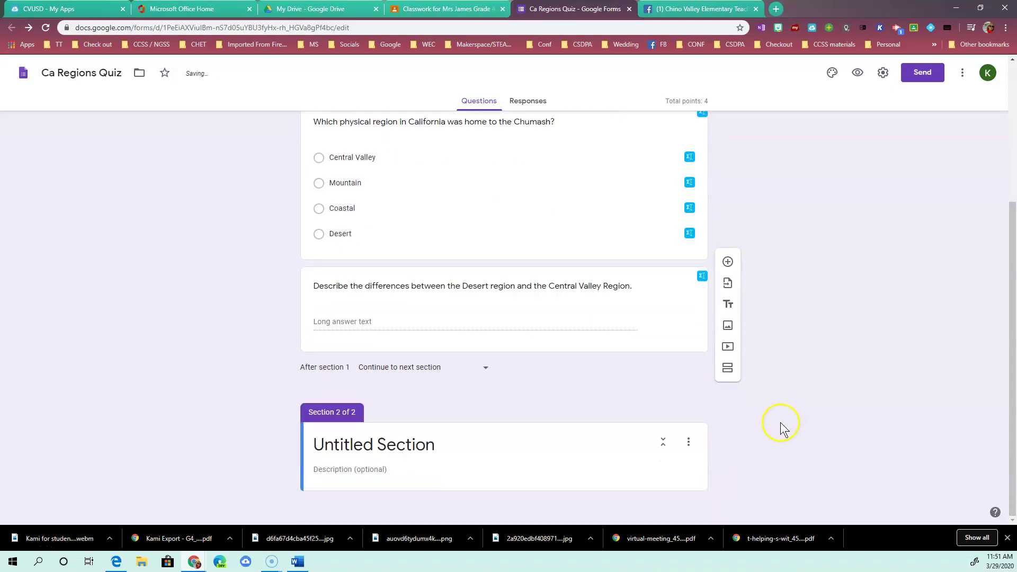
pyautogui.click(438, 444)
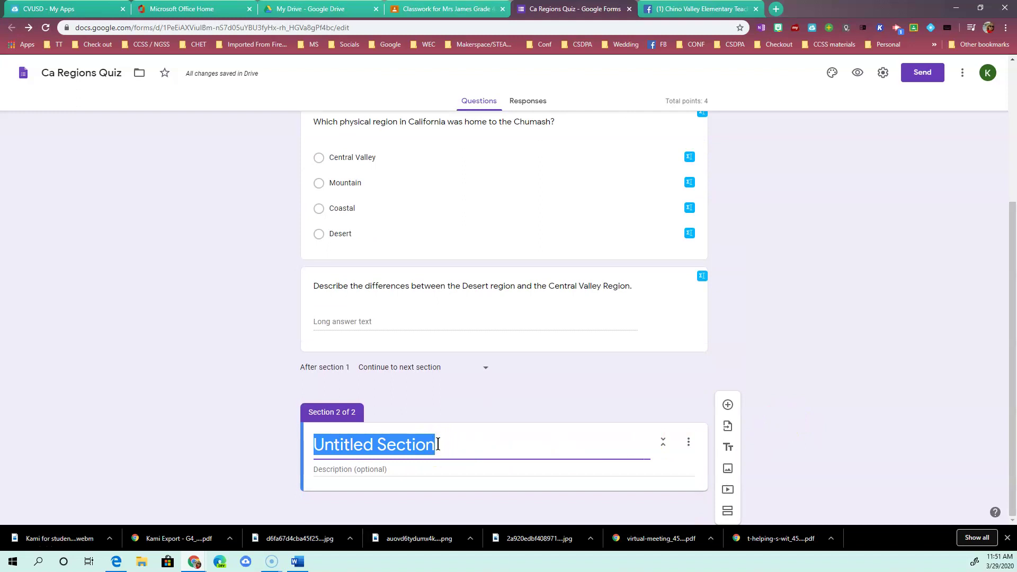
pyautogui.write('Page Two')
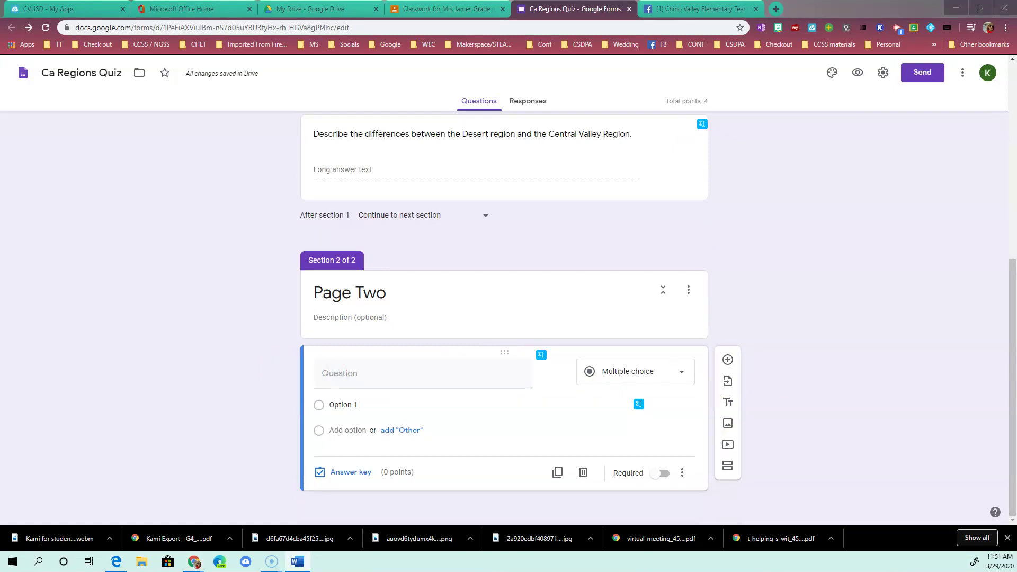
# Step: Enter "In which region of California would you expect to find a California Valley Quail?" as a checkboxes question under Page Two
pyautogui.click(378, 374)
pyautogui.write('In which region of California would you expect to find a California Valley Quail?')
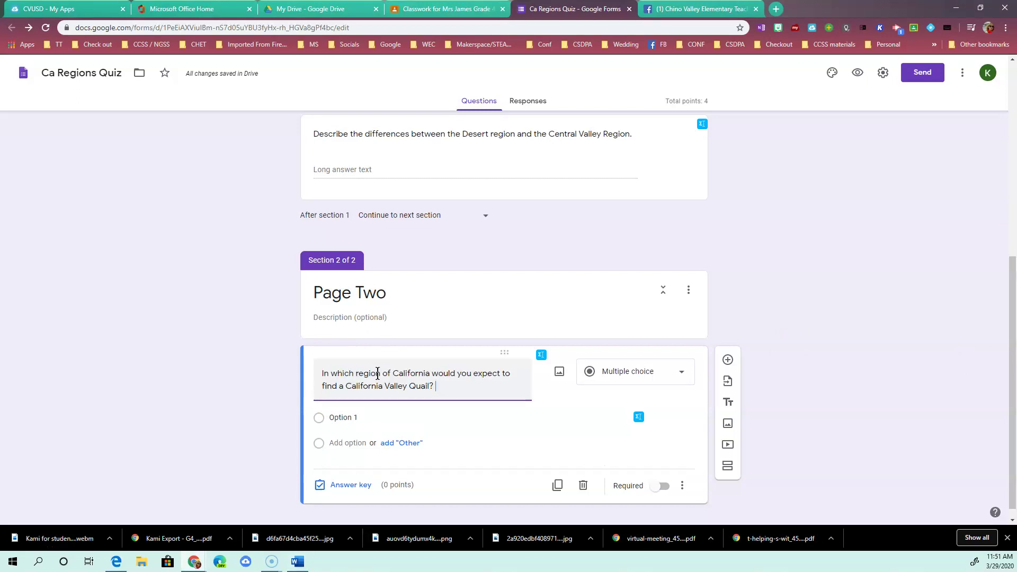
pyautogui.click(649, 374)
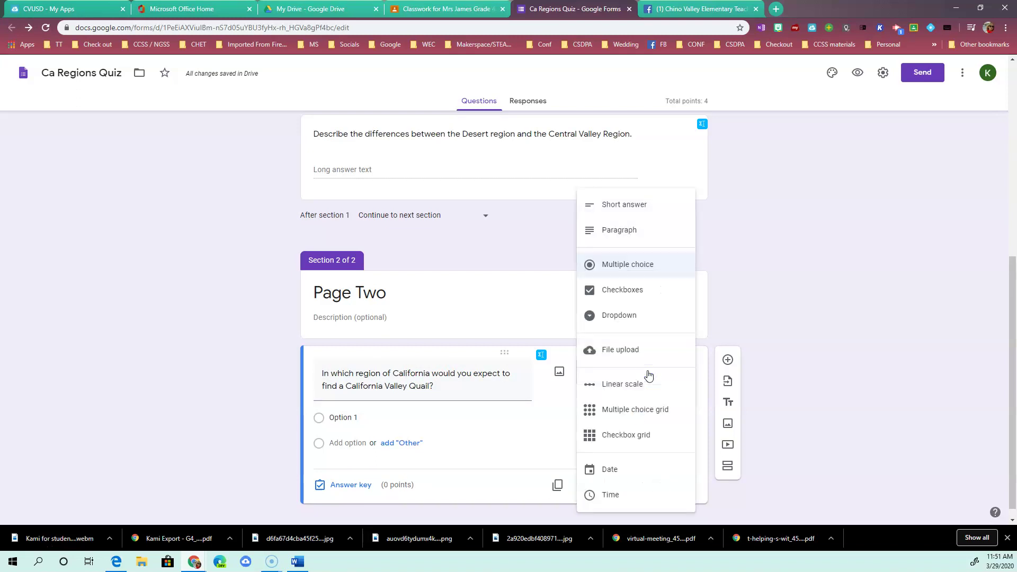
pyautogui.click(635, 292)
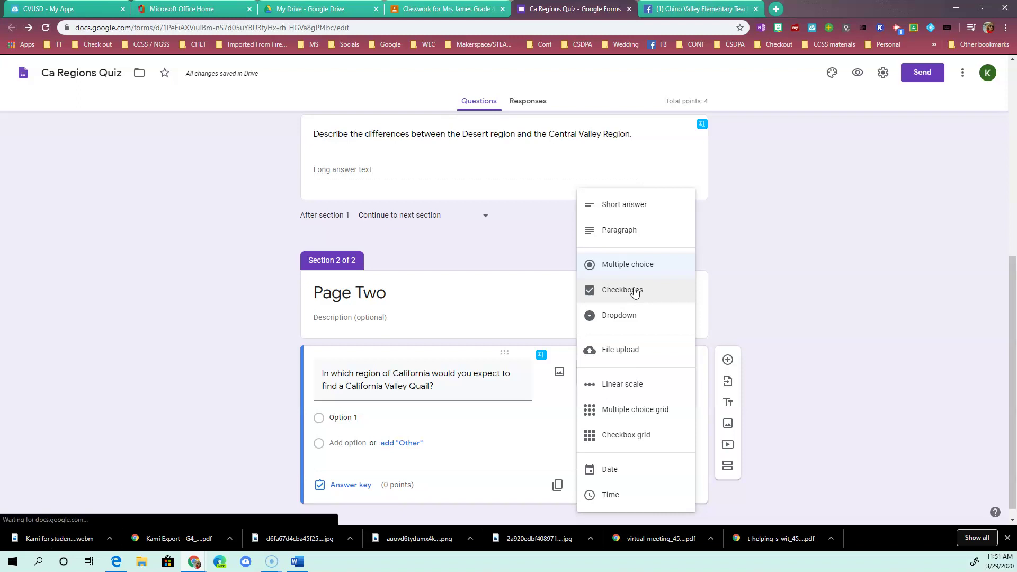
pyautogui.click(635, 292)
# Step: Insert "or regions" after "In which region" in the California Valley Quail question
pyautogui.click(368, 381)
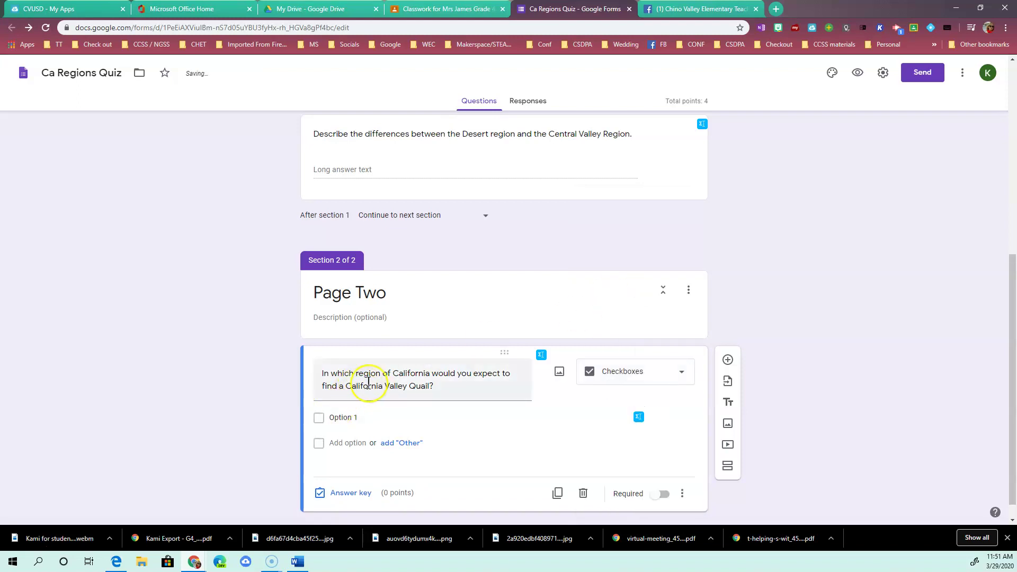
pyautogui.tripleClick(378, 371)
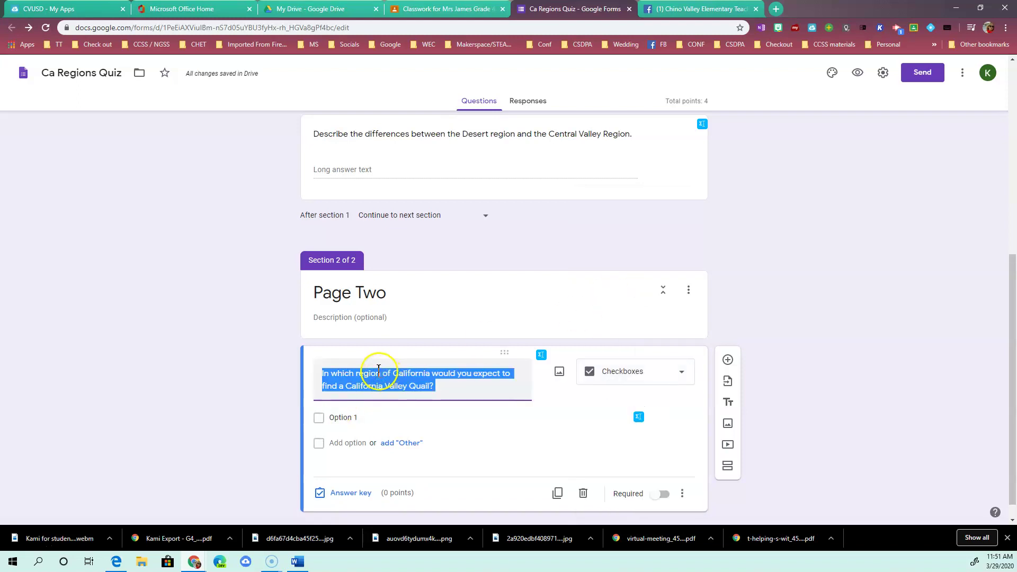
pyautogui.click(383, 371)
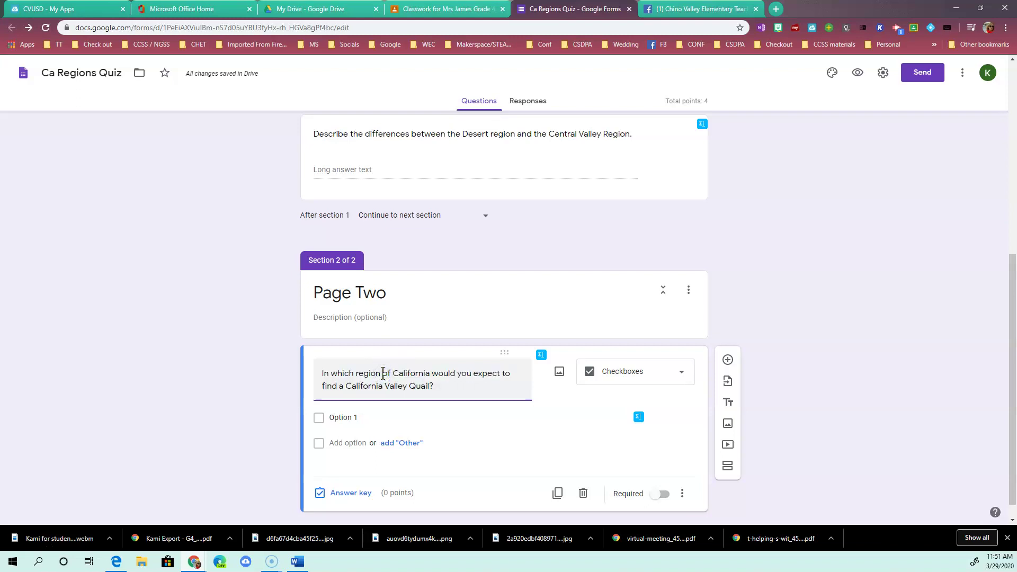
pyautogui.write('or regions')
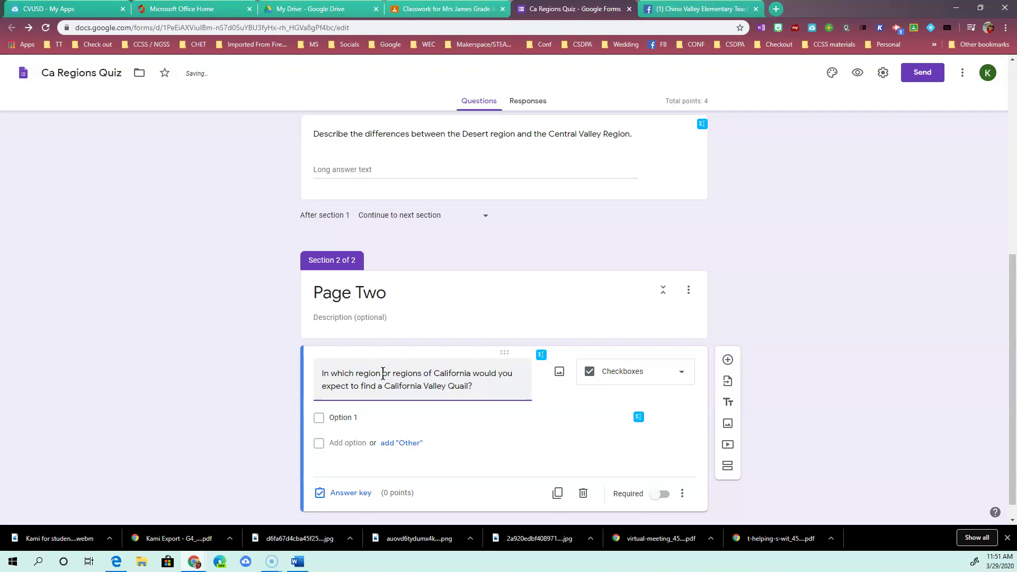
# Step: Enter Desert, Mountain, Coastal, Central Valley and Schmengy as the checkbox options of the quail question
pyautogui.click(627, 380)
pyautogui.click(353, 398)
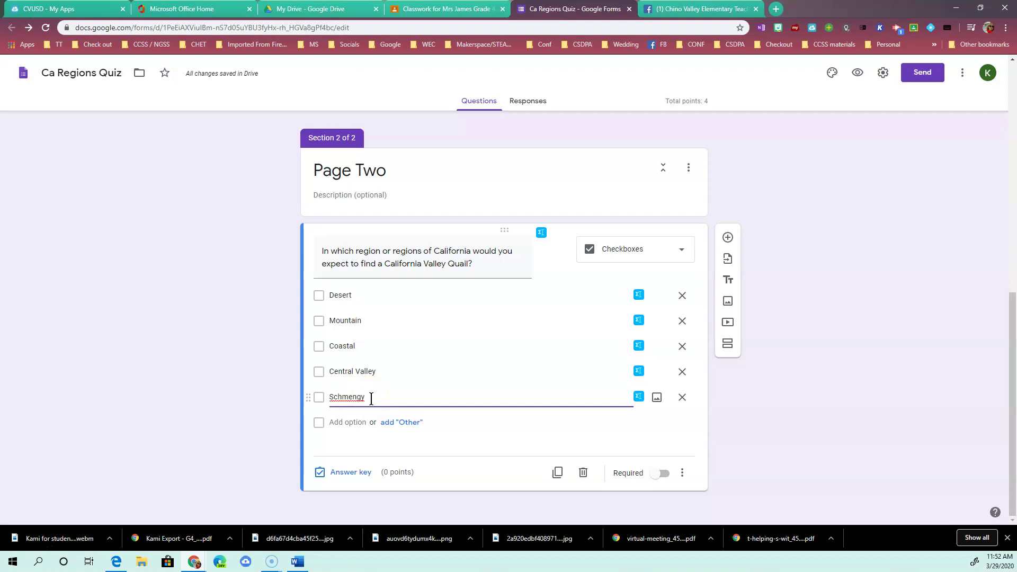
# Step: Mark Central Valley, Mountain and Desert as the correct answers in the quail question's answer key
pyautogui.click(365, 472)
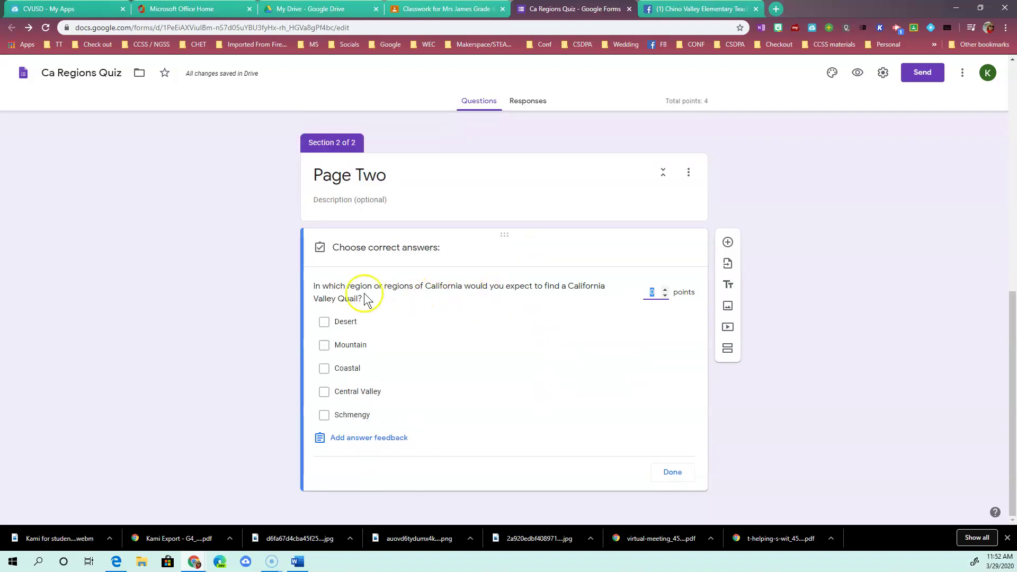
pyautogui.click(326, 391)
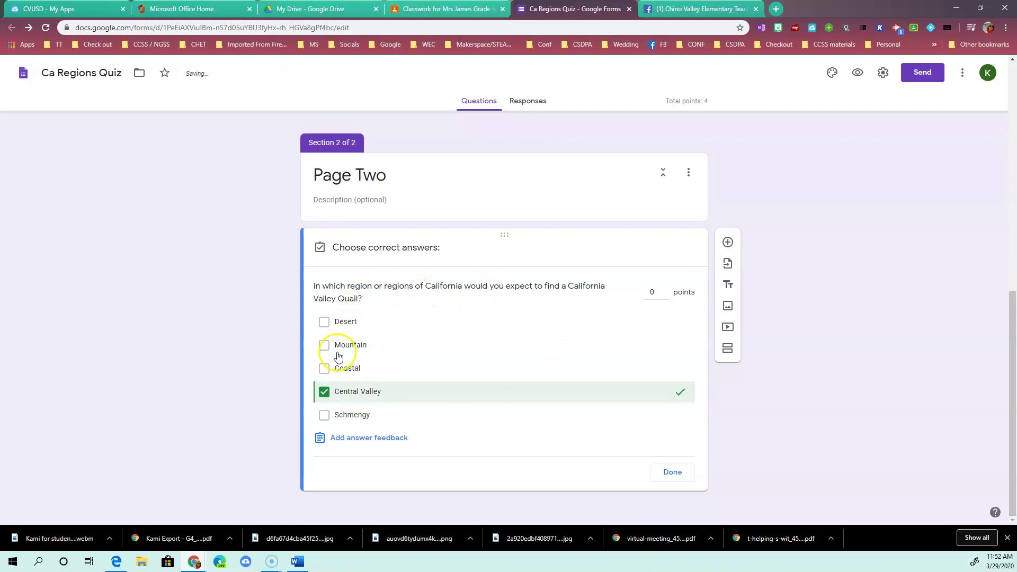
pyautogui.click(324, 345)
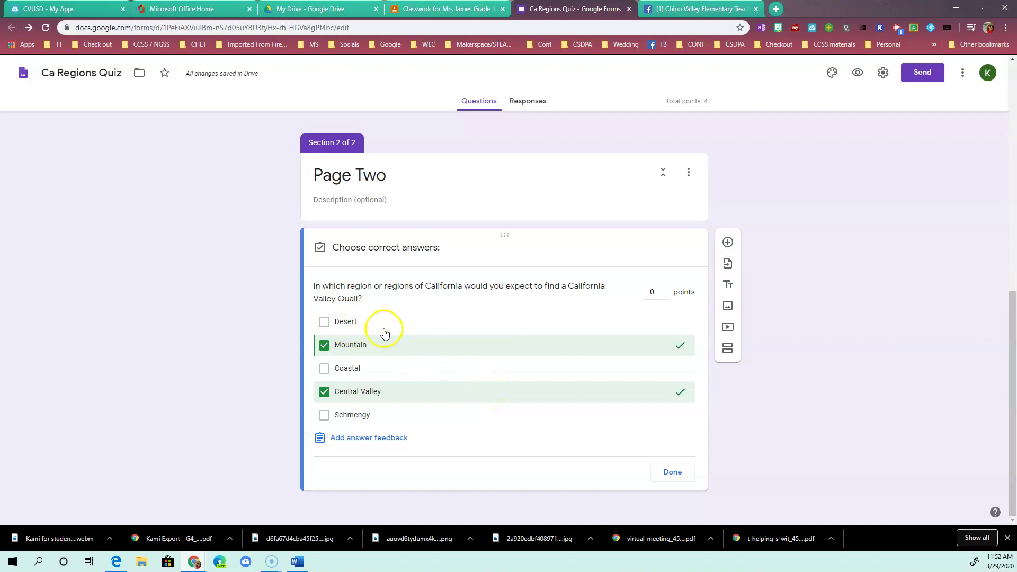
pyautogui.click(324, 322)
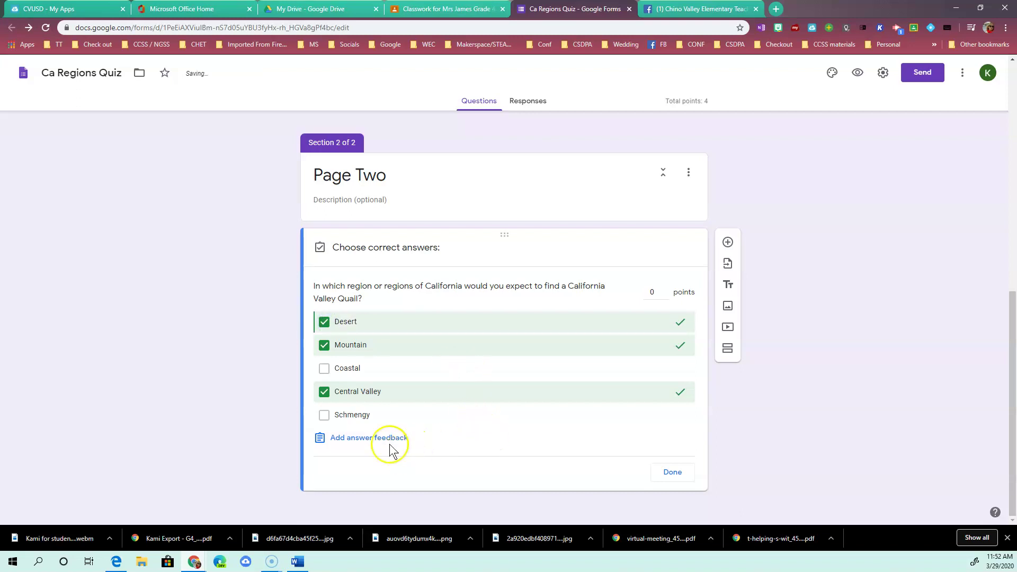
# Step: Add "Good job!" as the quail question's feedback for correct answers
pyautogui.click(367, 438)
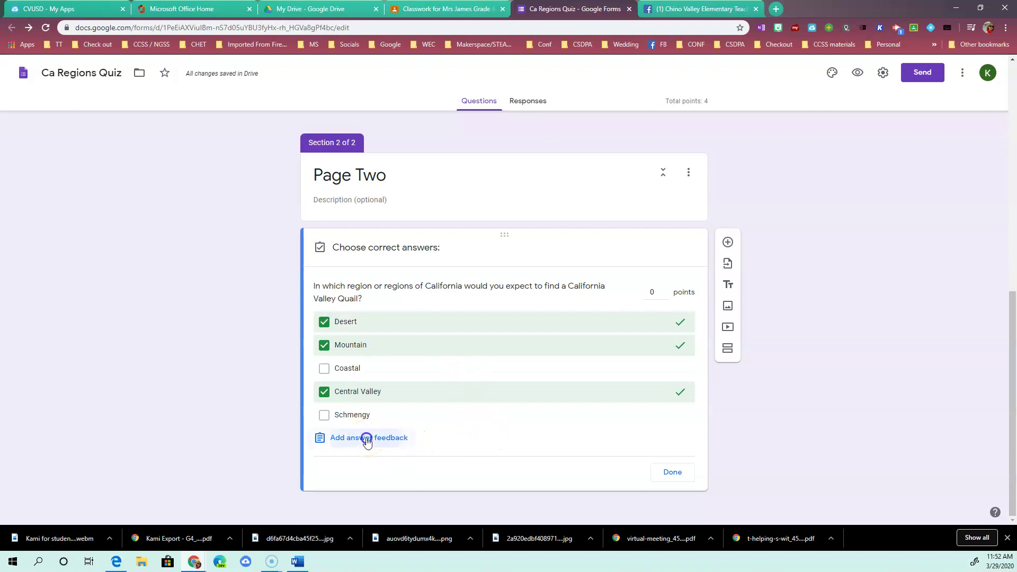
pyautogui.click(465, 124)
pyautogui.click(409, 164)
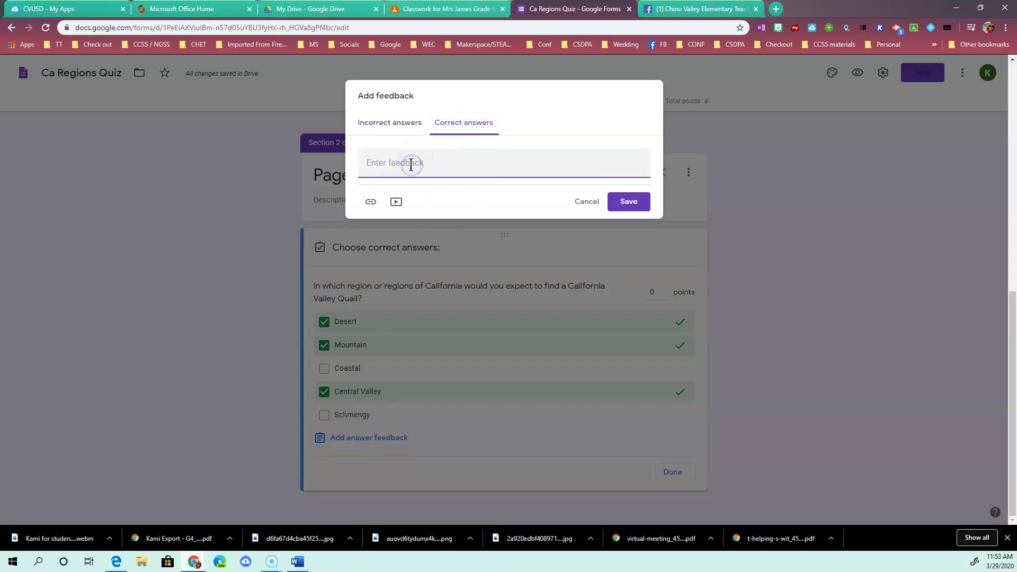
pyautogui.write('Good job!')
pyautogui.click(396, 202)
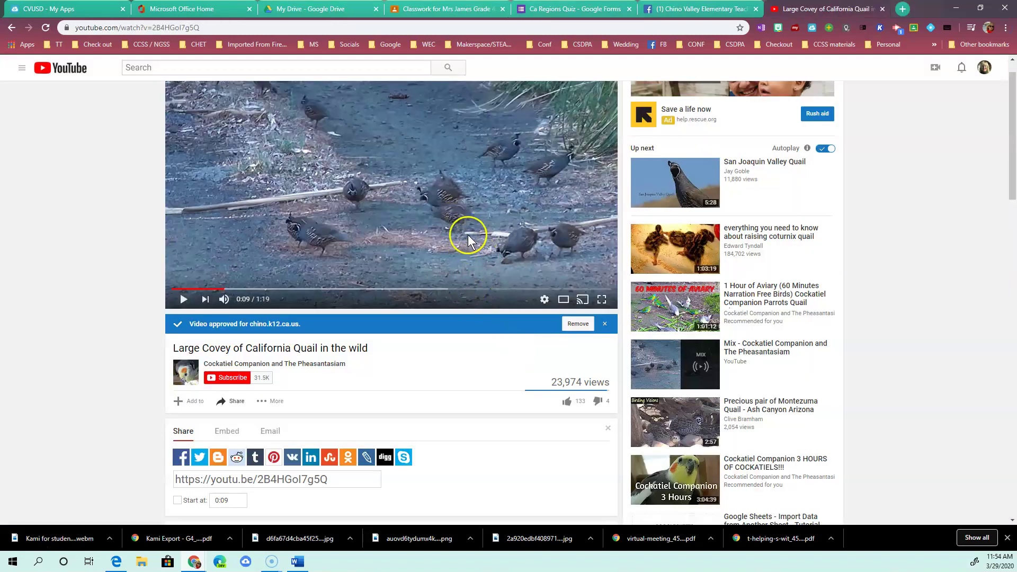
# Step: Copy the share link of the YouTube video "Large Covey of California Quail in the wild"
pyautogui.scroll(1, 464, 236)
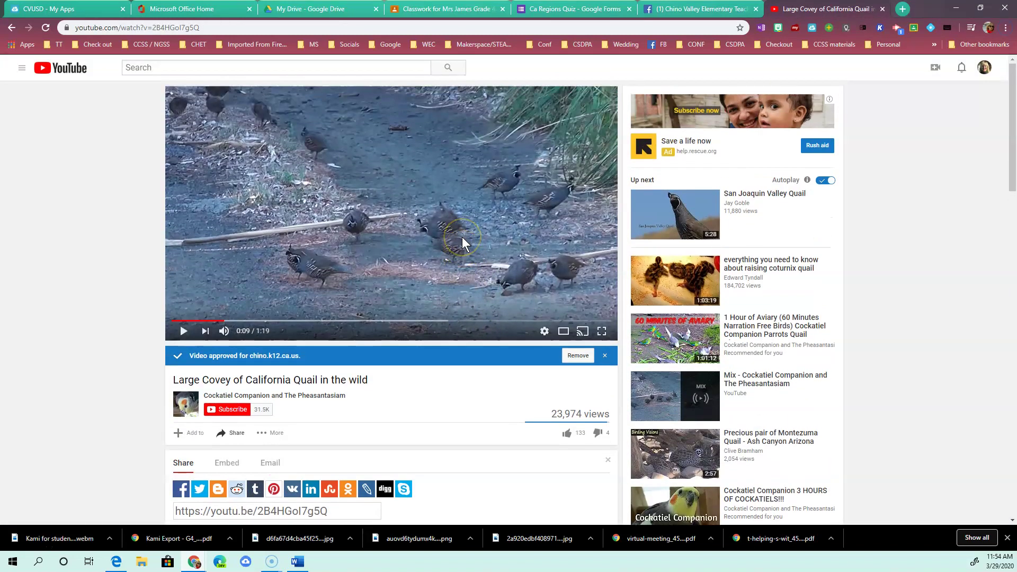
pyautogui.scroll(-2, 461, 236)
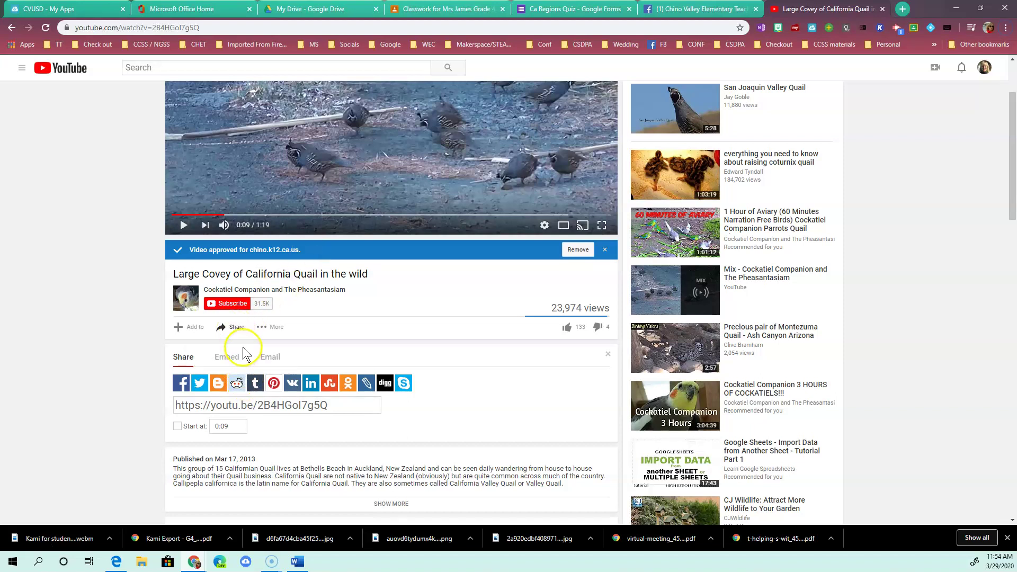
pyautogui.click(343, 404)
pyautogui.hotkey('ctrl', 'c')
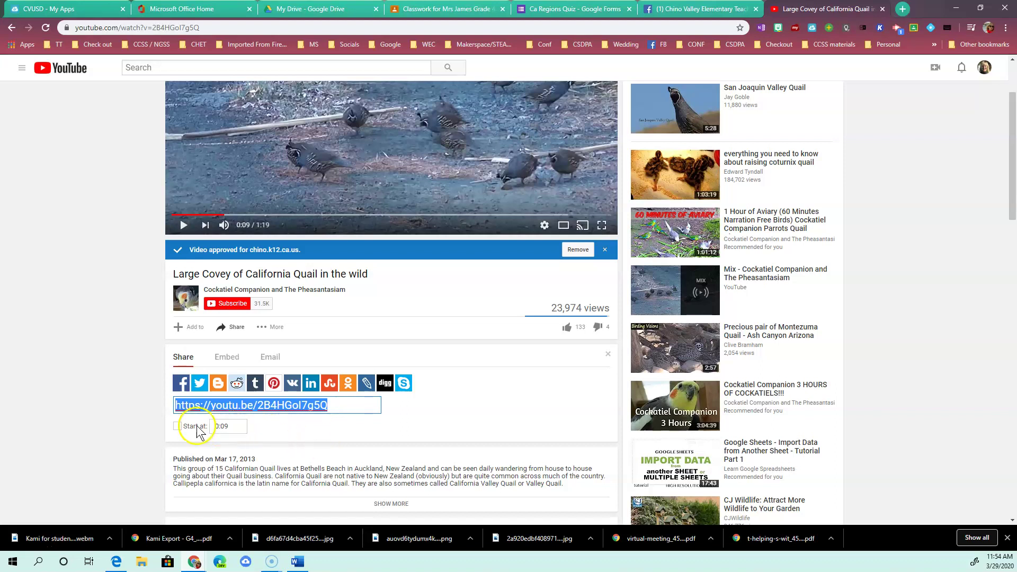
# Step: Rewind the quail video to 0:00 and try the share link's start-time option
pyautogui.click(201, 215)
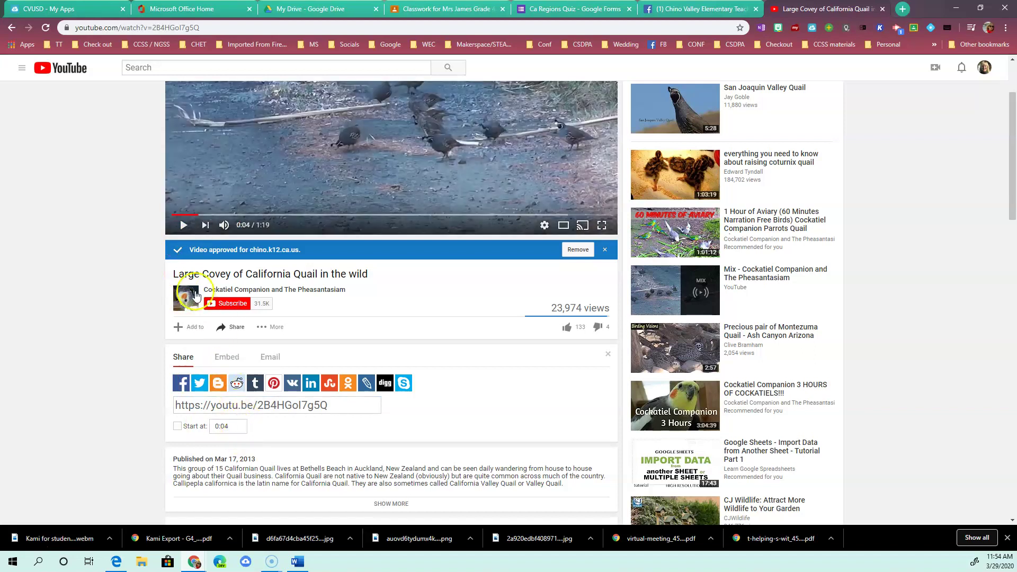
pyautogui.click(196, 216)
pyautogui.moveTo(197, 216); pyautogui.dragTo(174, 222)
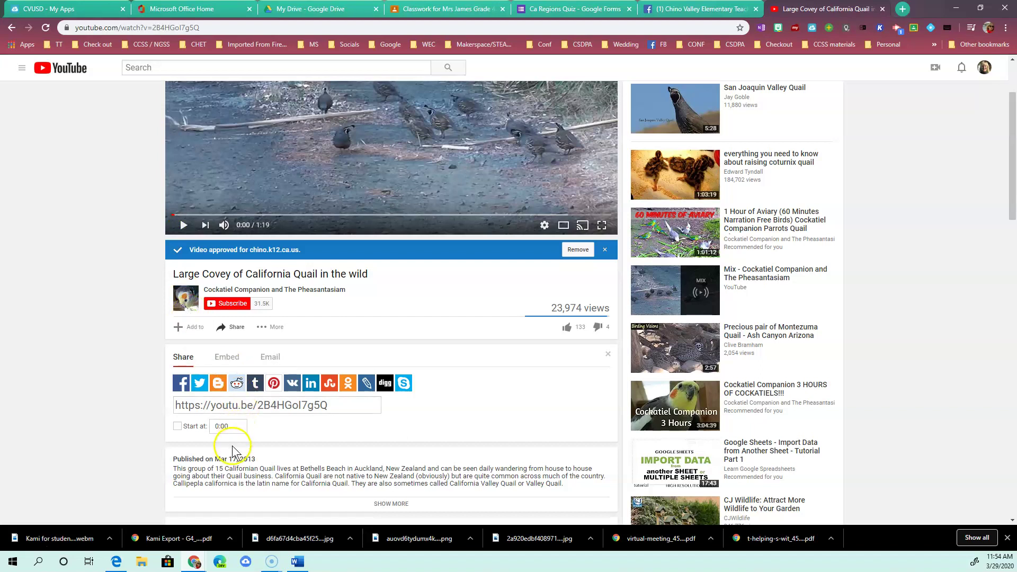
pyautogui.click(177, 428)
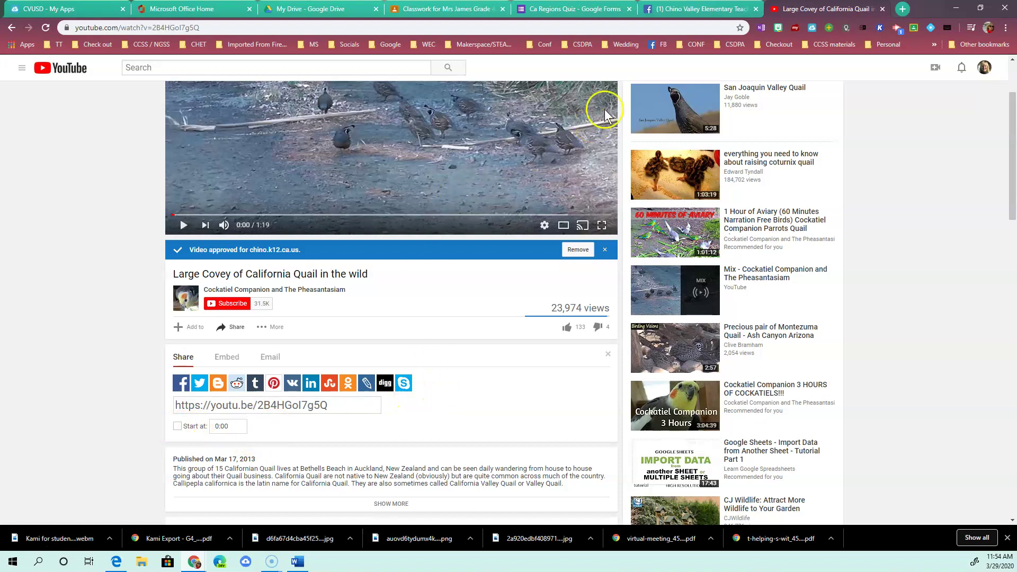
pyautogui.moveTo(708, 126)
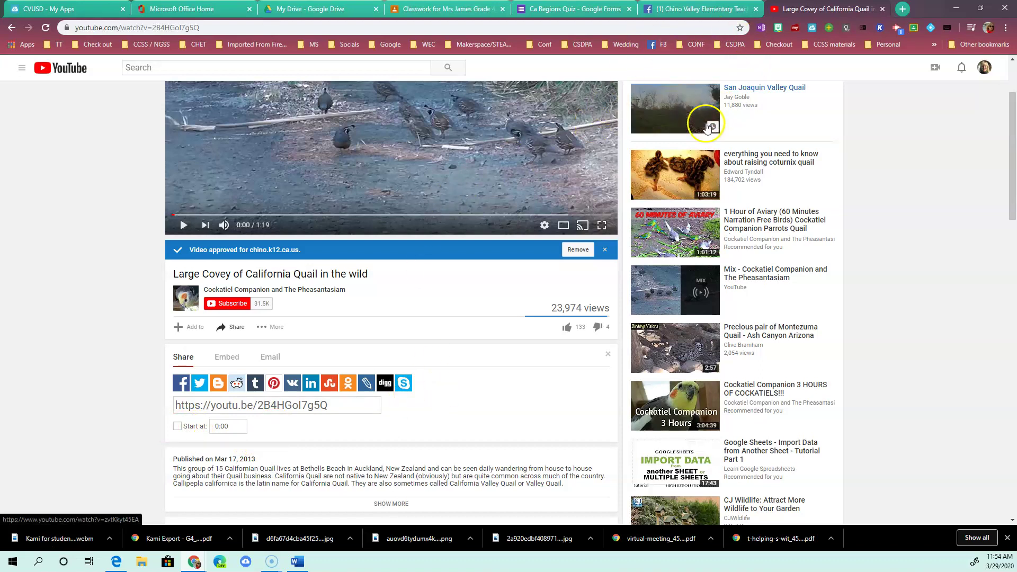
# Step: Return to the quiz in Google Forms and attach the copied YouTube video as the quail question's feedback for incorrect answers
pyautogui.click(443, 9)
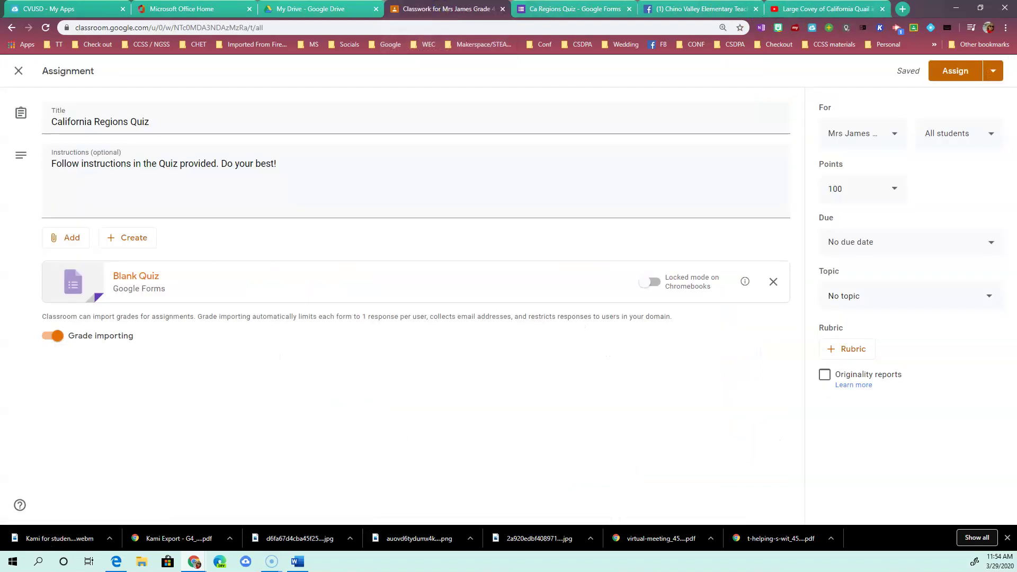
pyautogui.click(570, 10)
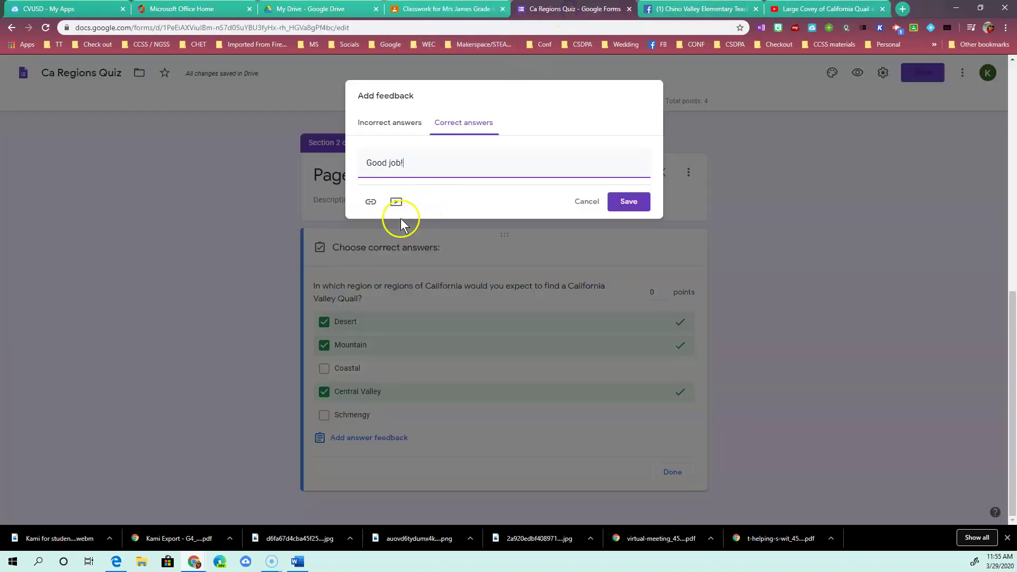
pyautogui.click(390, 124)
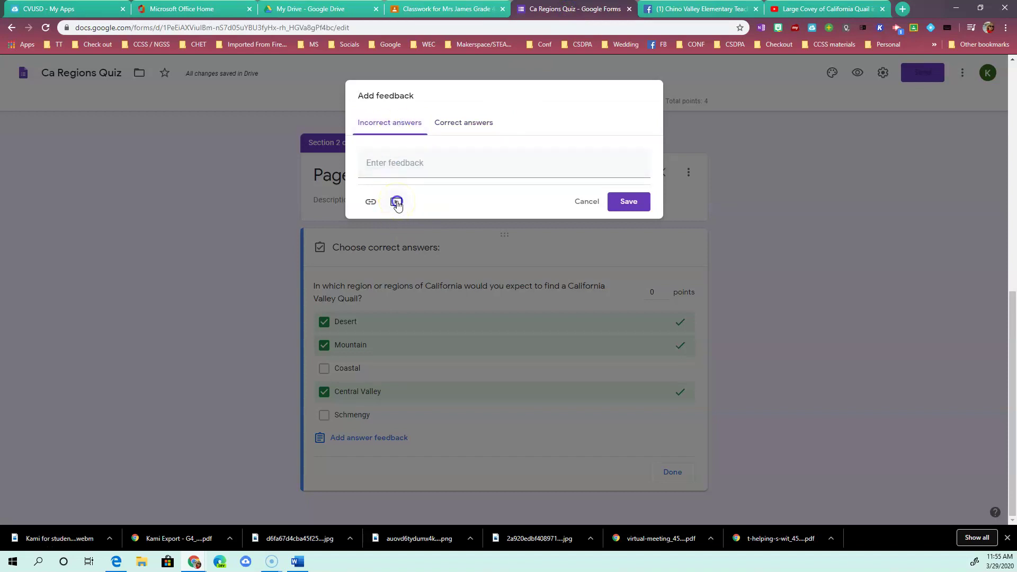
pyautogui.click(396, 202)
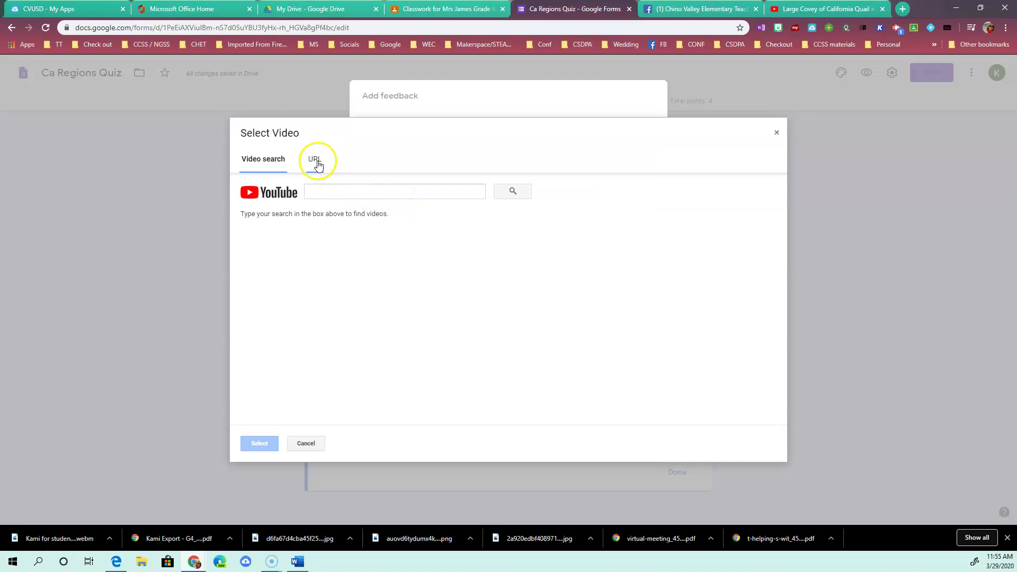
pyautogui.click(317, 162)
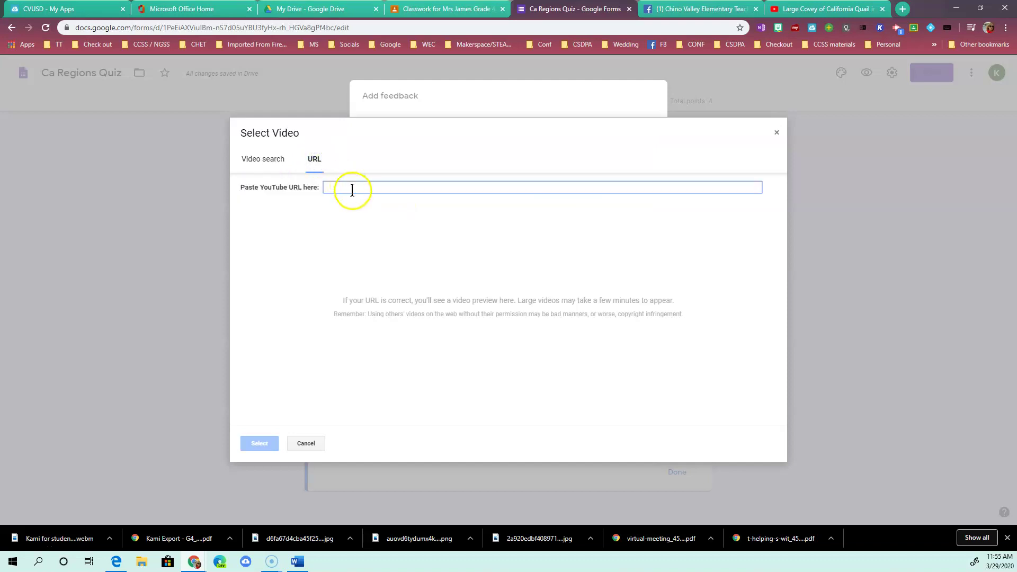
pyautogui.hotkey('ctrl', 'v')
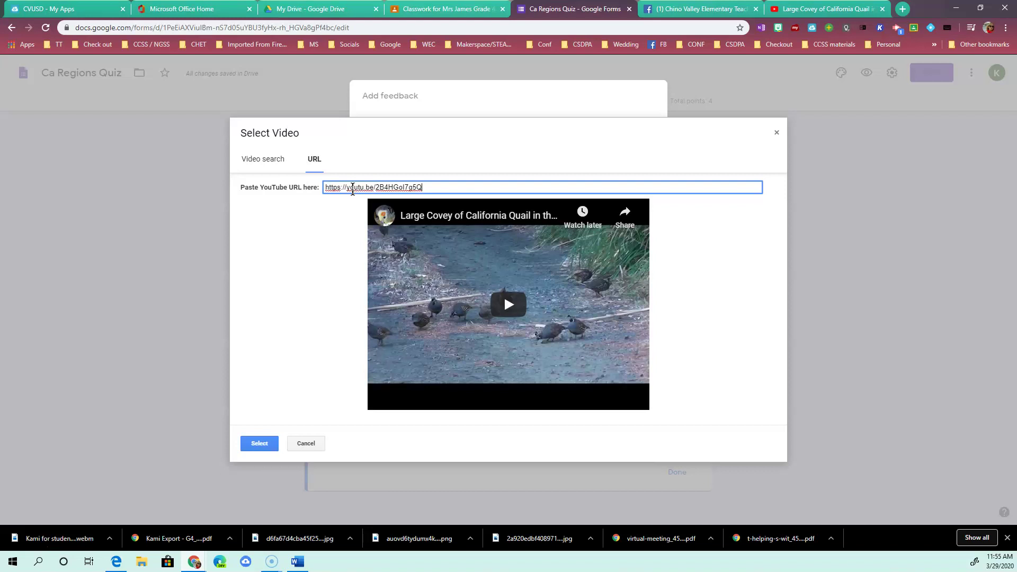
pyautogui.click(263, 444)
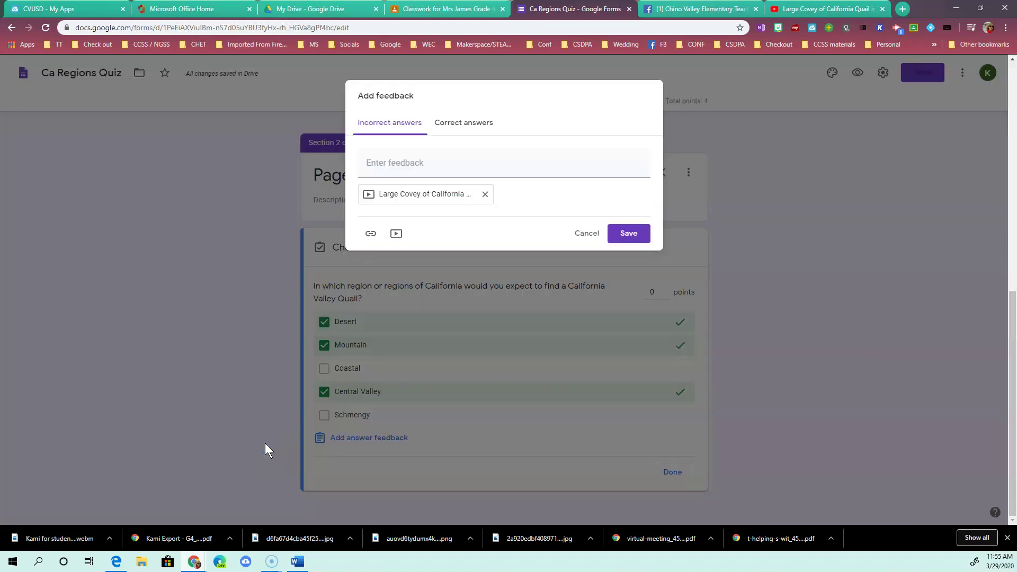
pyautogui.click(629, 234)
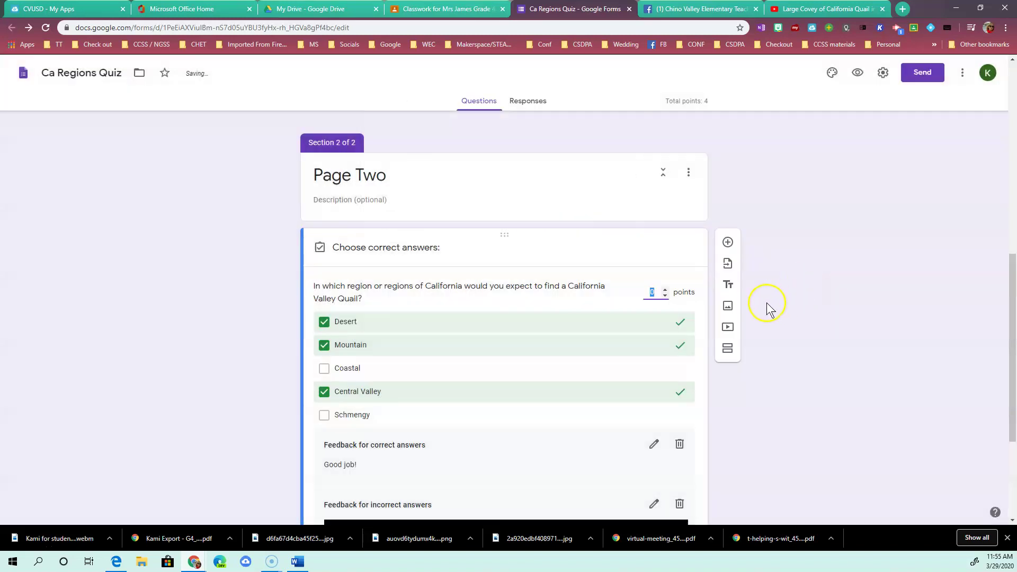
pyautogui.scroll(-4, 809, 300)
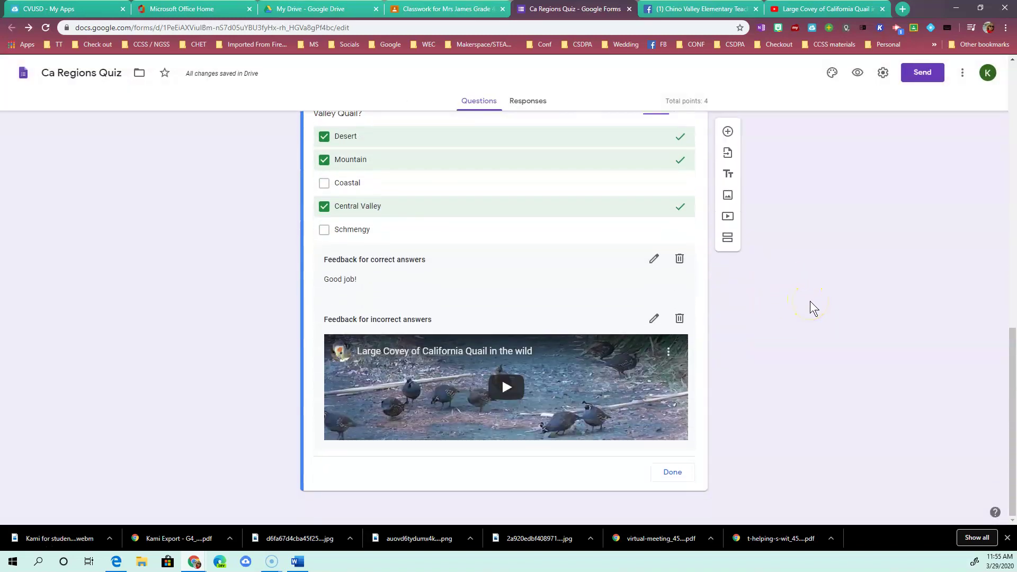
pyautogui.click(678, 474)
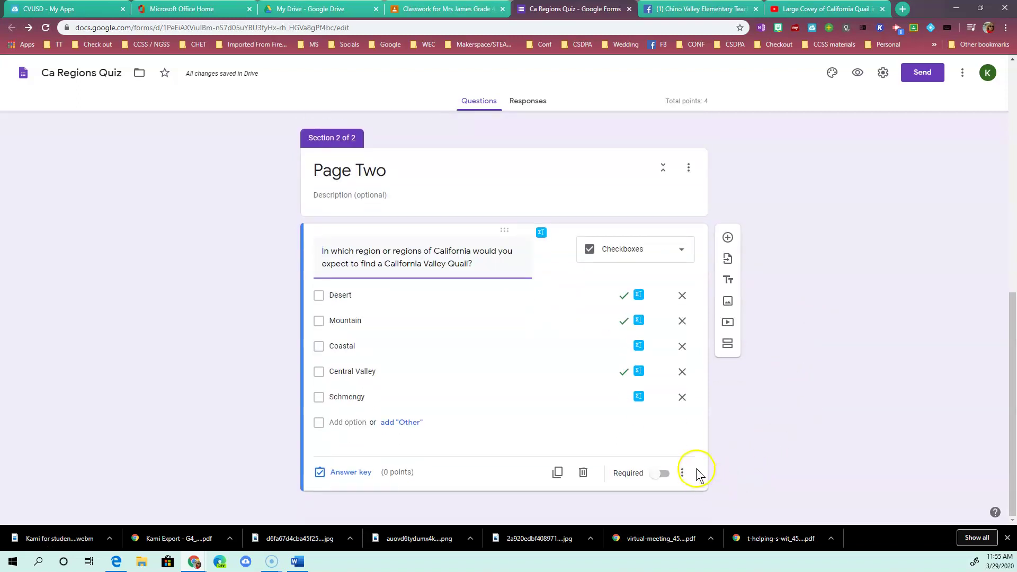
# Step: Set the quail question's value to 1 point in its answer key
pyautogui.click(350, 477)
pyautogui.click(659, 287)
pyautogui.click(665, 284)
pyautogui.scroll(-3, 633, 370)
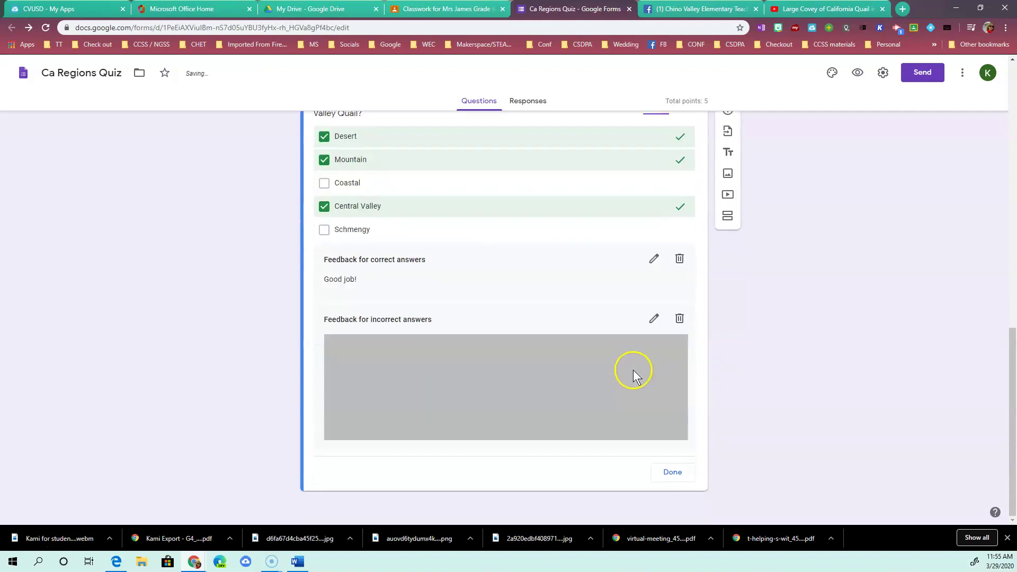
pyautogui.click(672, 473)
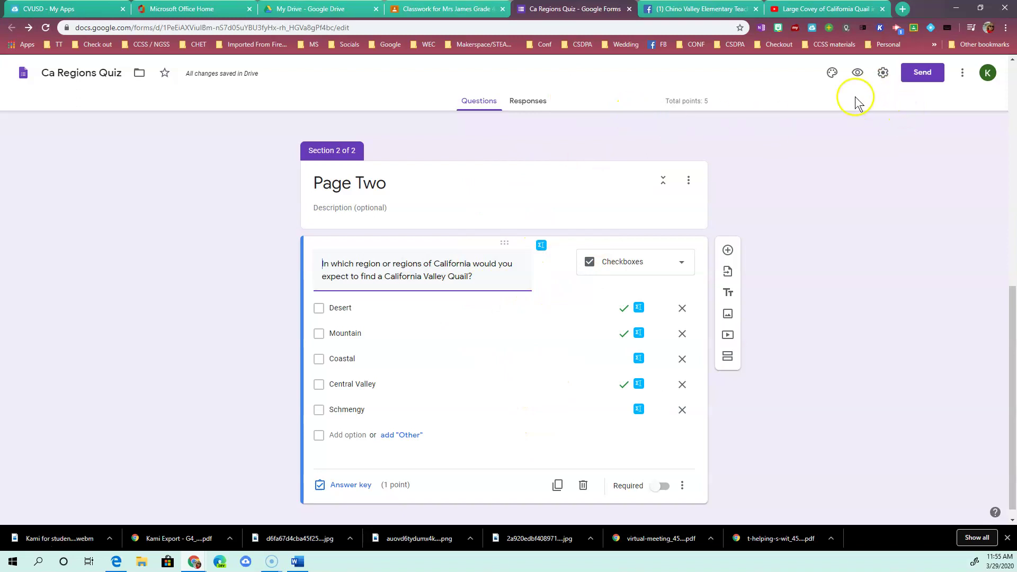
# Step: Show the theme options, then preview both pages of the quiz as a respondent and close the preview
pyautogui.click(832, 74)
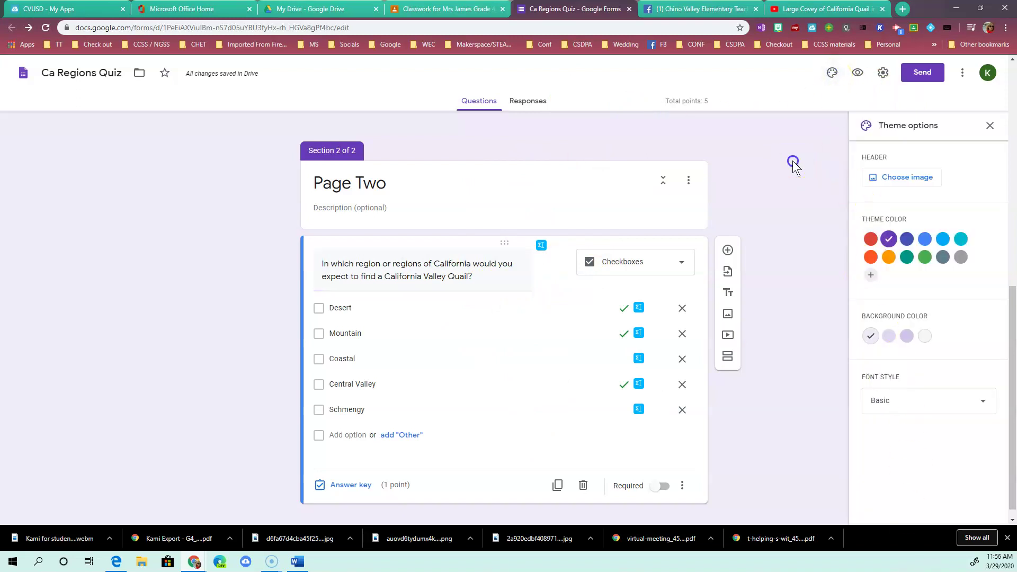
pyautogui.click(857, 73)
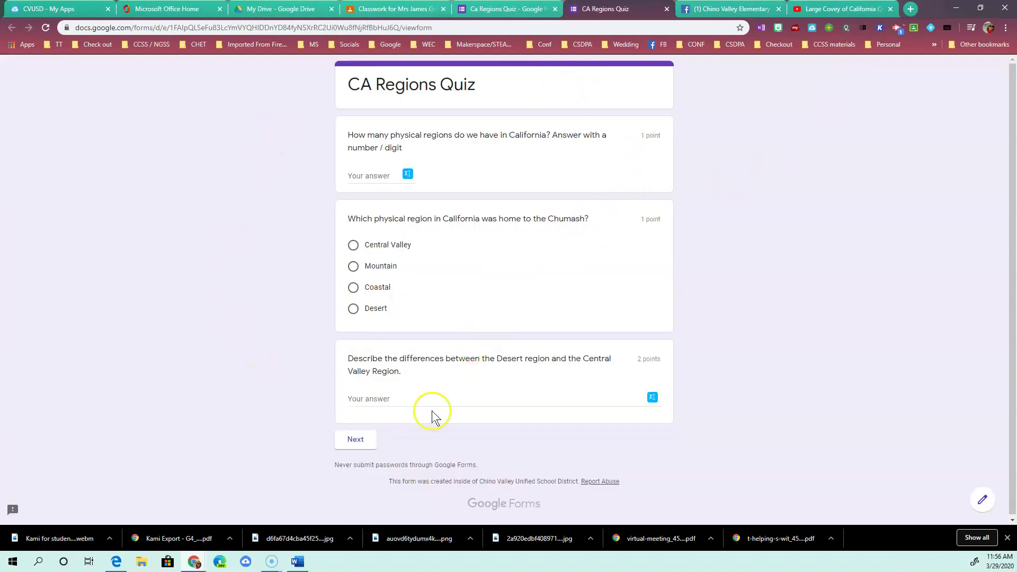
pyautogui.click(356, 439)
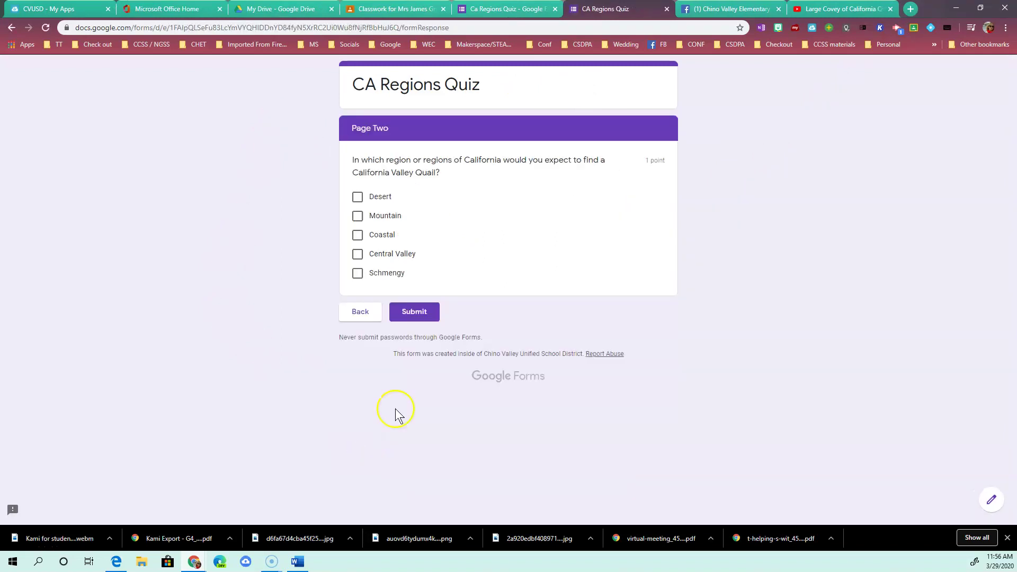
pyautogui.click(360, 314)
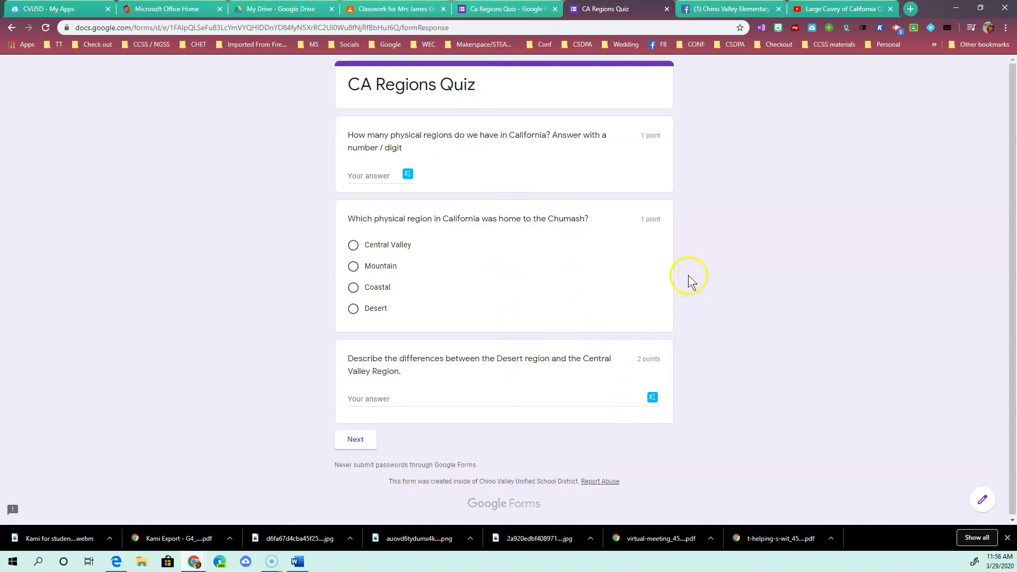
pyautogui.click(665, 9)
# Step: Back in the quiz editor, make the California Valley Quail question and the Desert versus Central Valley description question required
pyautogui.scroll(2, 556, 339)
pyautogui.scroll(-2, 556, 341)
pyautogui.click(663, 474)
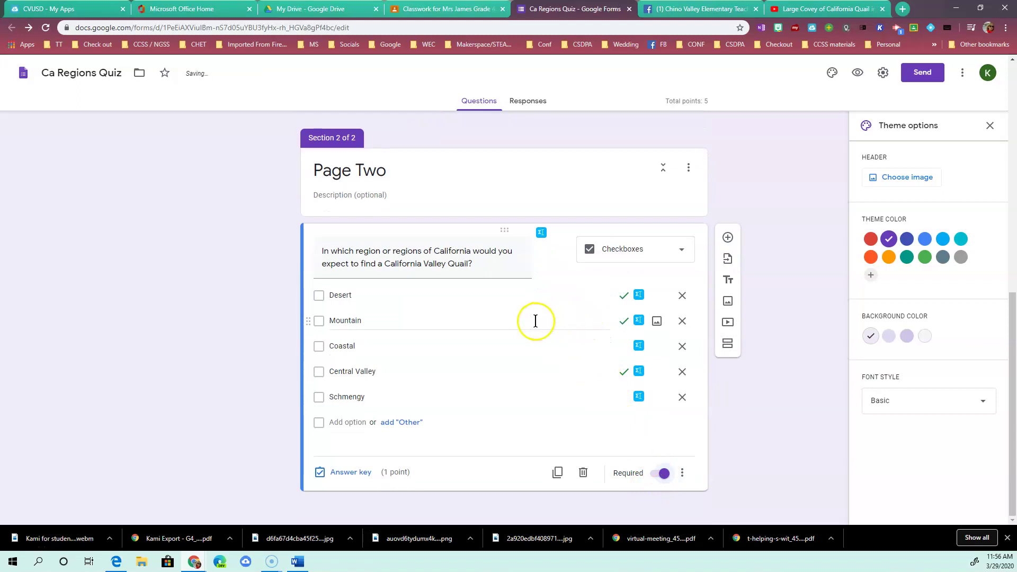
pyautogui.scroll(7, 539, 332)
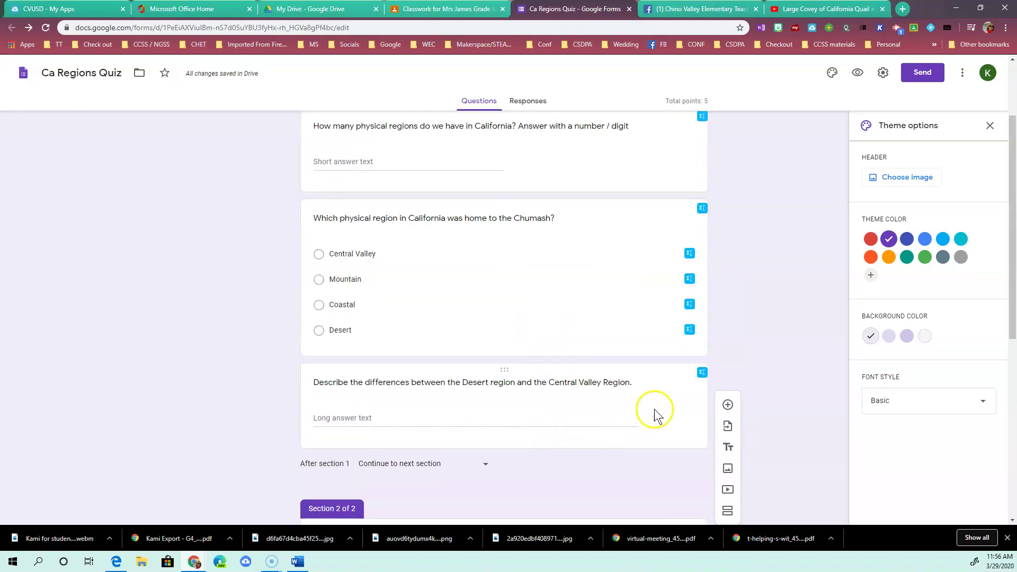
pyautogui.click(657, 403)
pyautogui.click(662, 485)
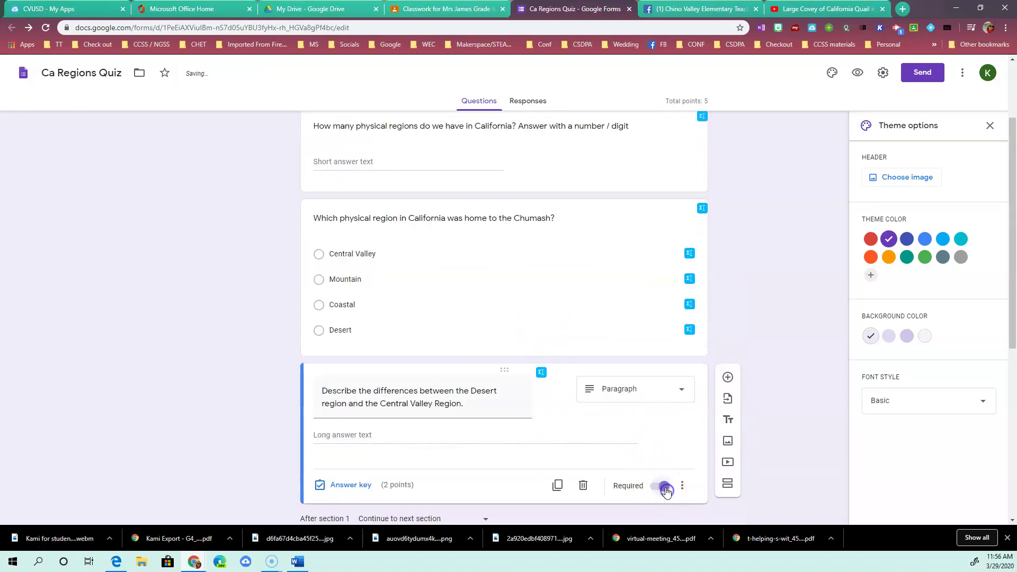
# Step: Make the Chumash question and the number-of-physical-regions question required, and close the theme options
pyautogui.click(633, 307)
pyautogui.click(662, 415)
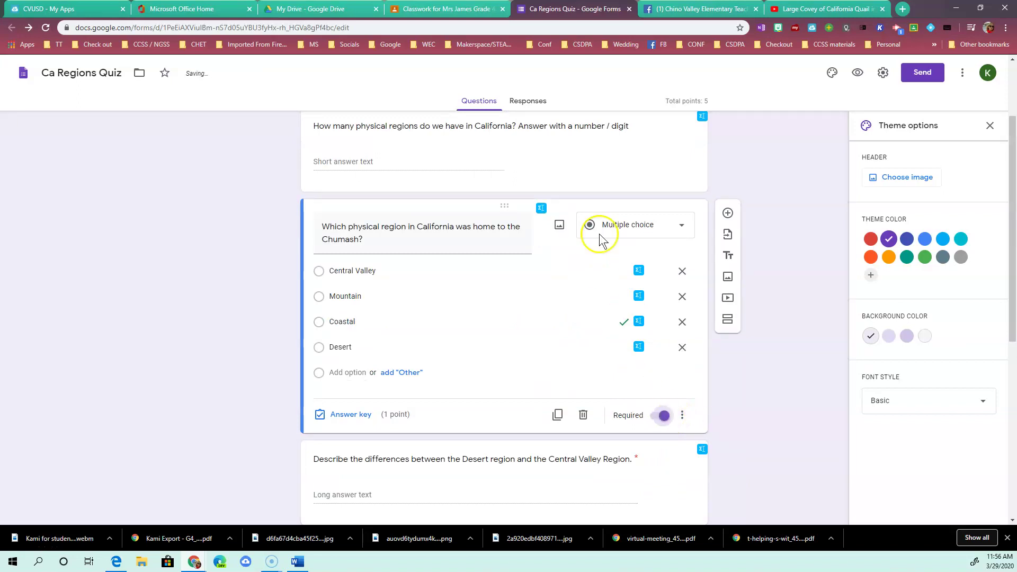
pyautogui.scroll(2, 599, 233)
pyautogui.click(647, 249)
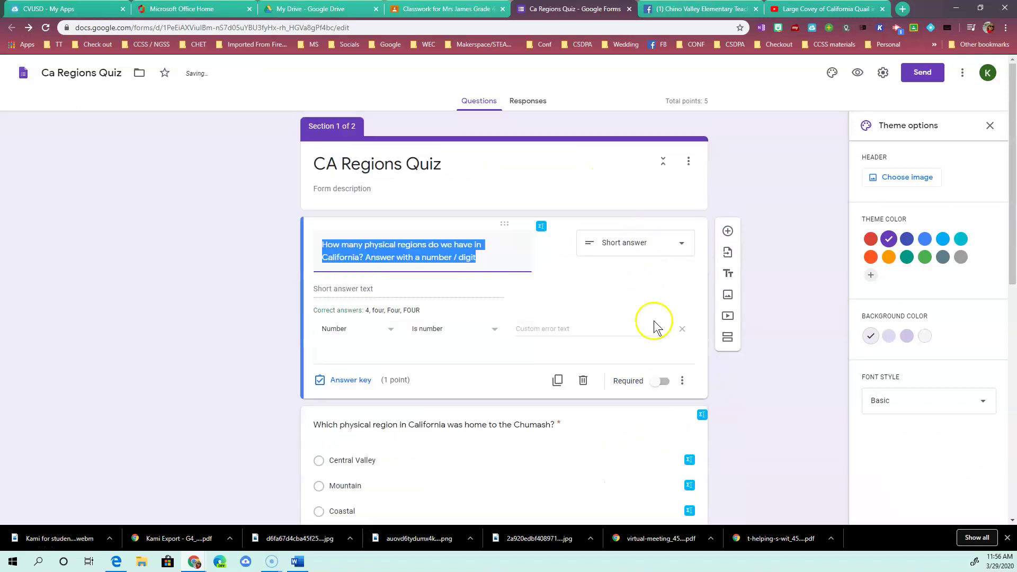
pyautogui.click(662, 380)
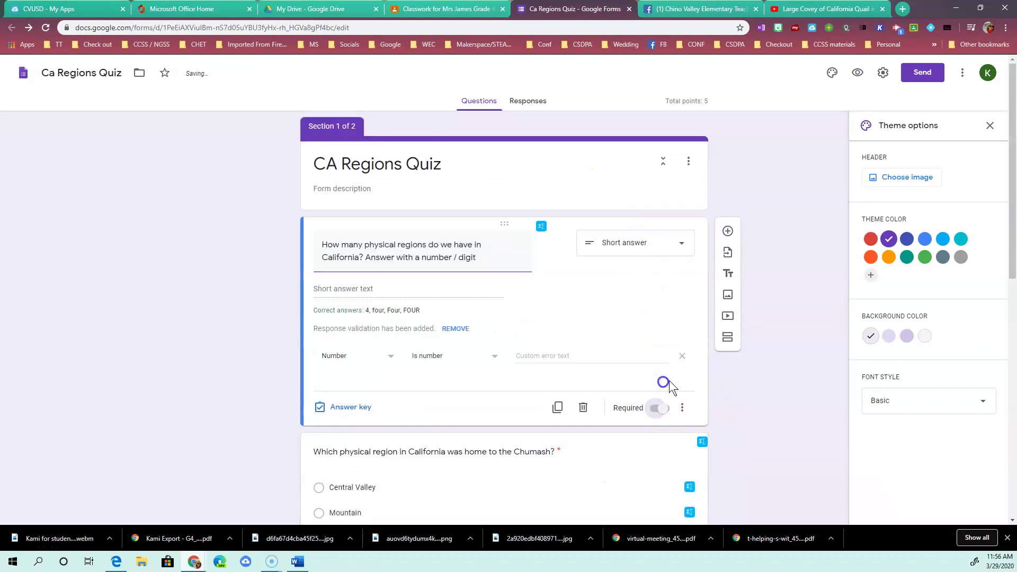
pyautogui.click(990, 126)
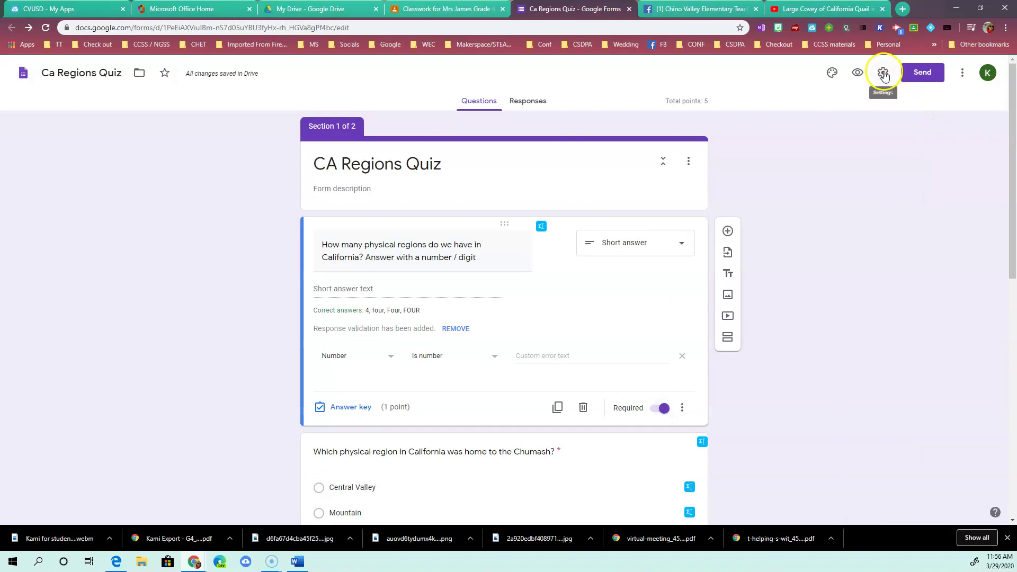
# Step: In the form settings, limit respondents to 1 response and turn on shuffled question order
pyautogui.click(883, 73)
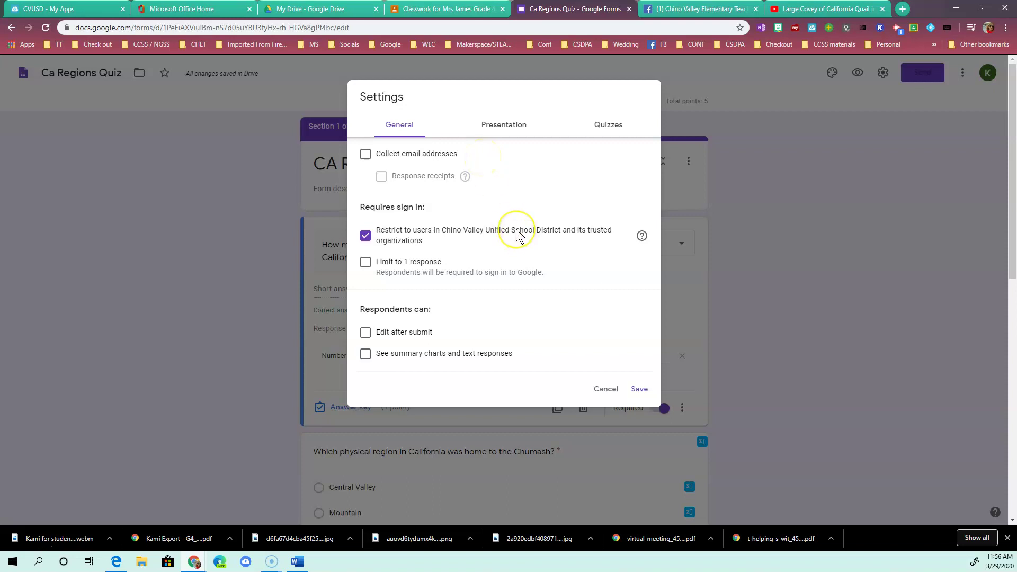
pyautogui.click(366, 264)
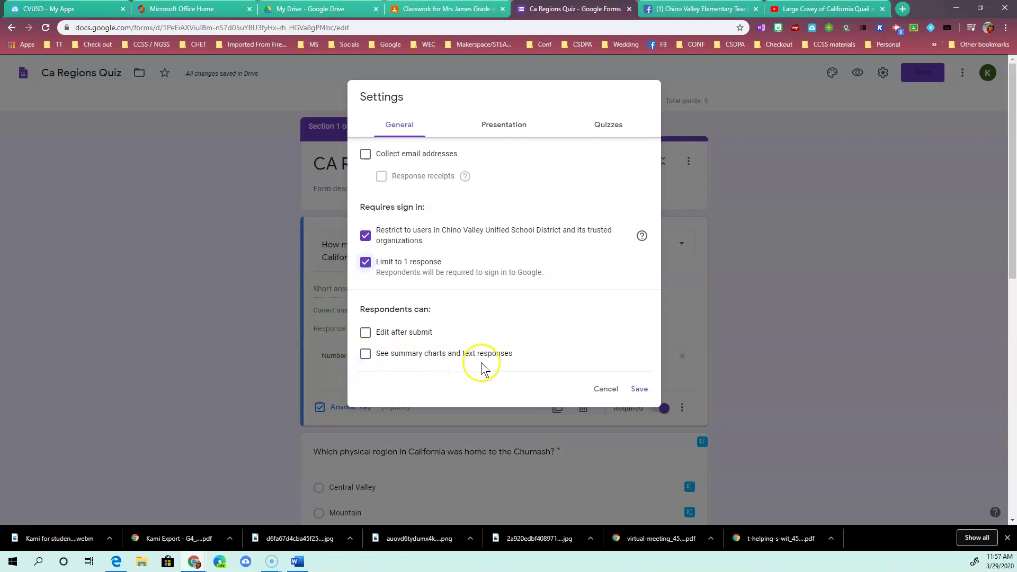
pyautogui.click(504, 126)
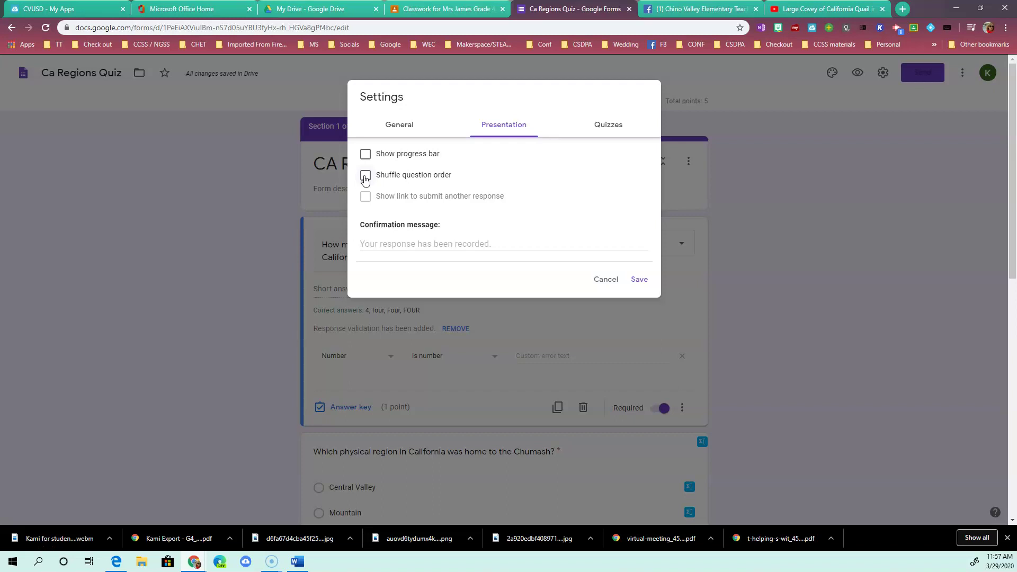
pyautogui.click(365, 178)
# Step: Set the confirmation message to "Talk soon!", choose to release grades later after manual review, and save the settings
pyautogui.click(434, 244)
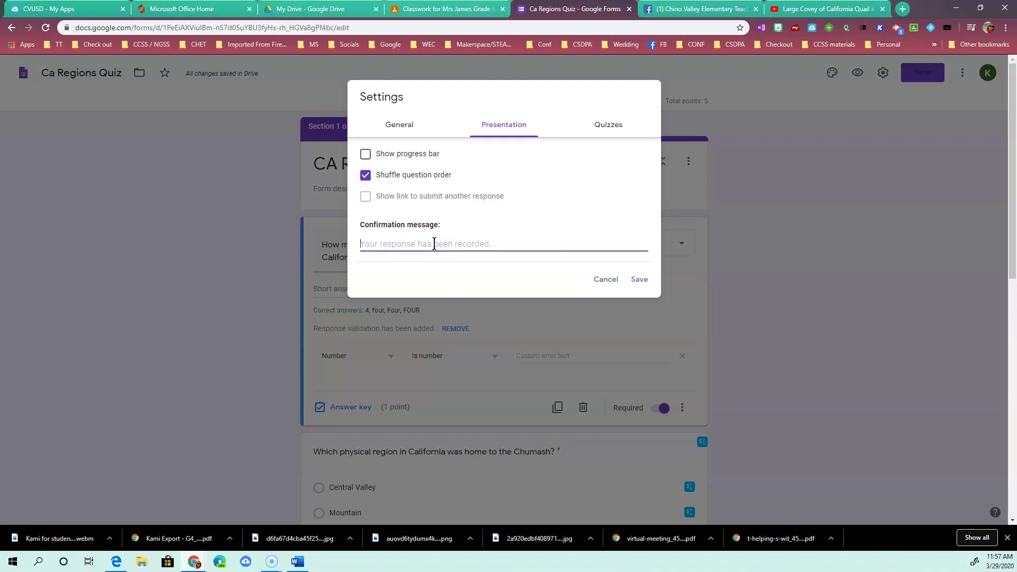
pyautogui.write('Talk soon!')
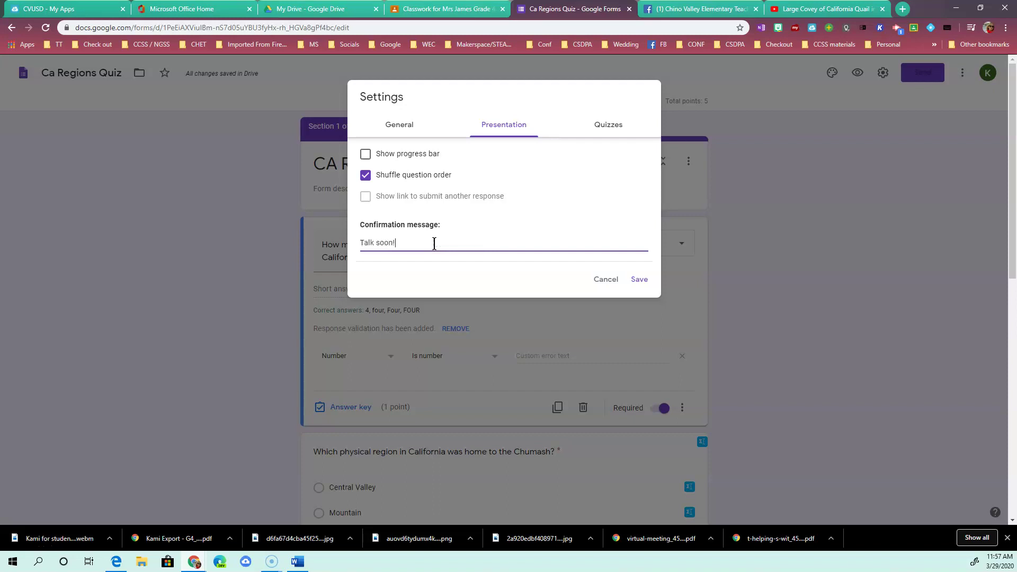
pyautogui.click(609, 128)
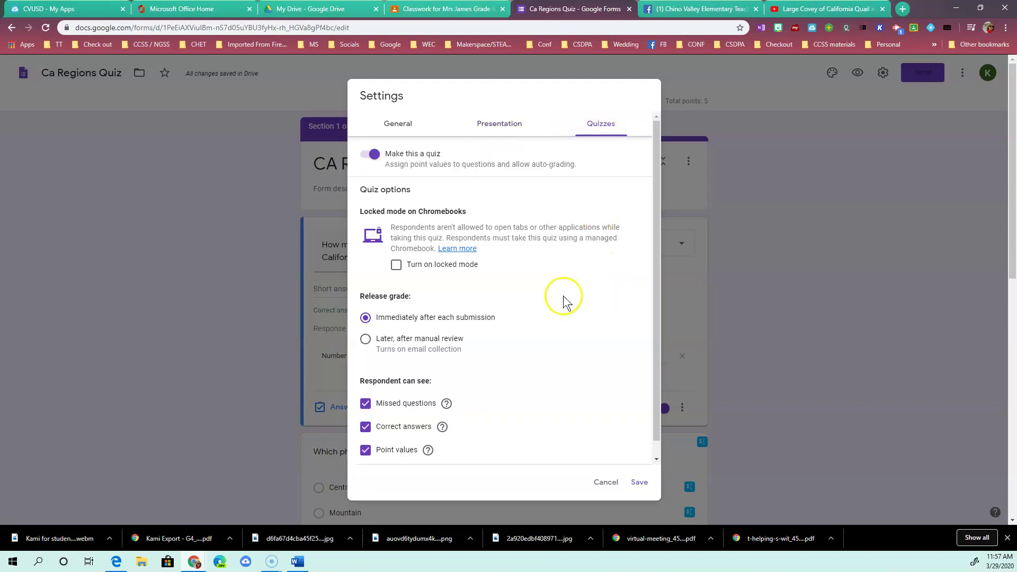
pyautogui.scroll(-1, 561, 300)
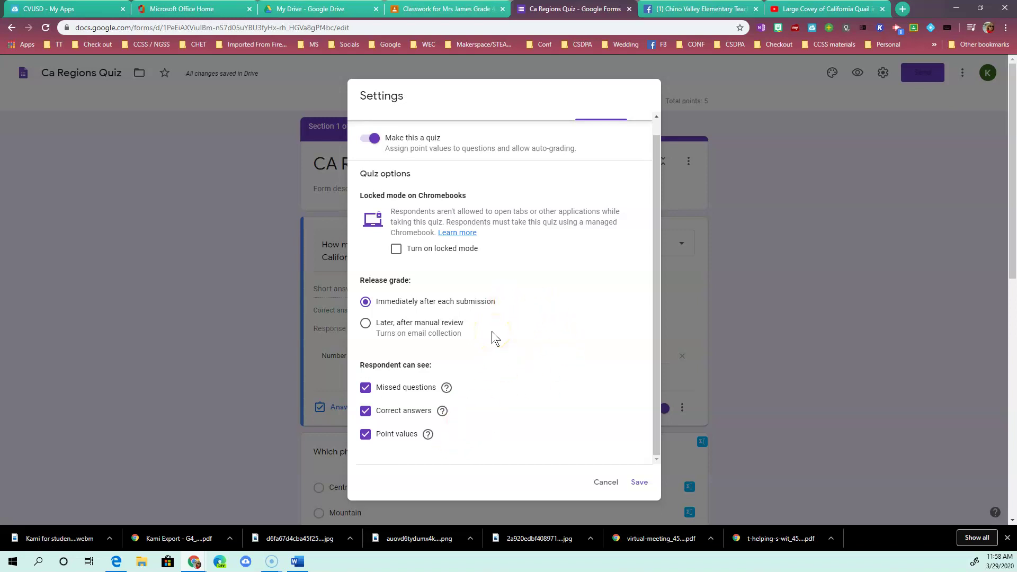
pyautogui.click(366, 324)
pyautogui.click(639, 483)
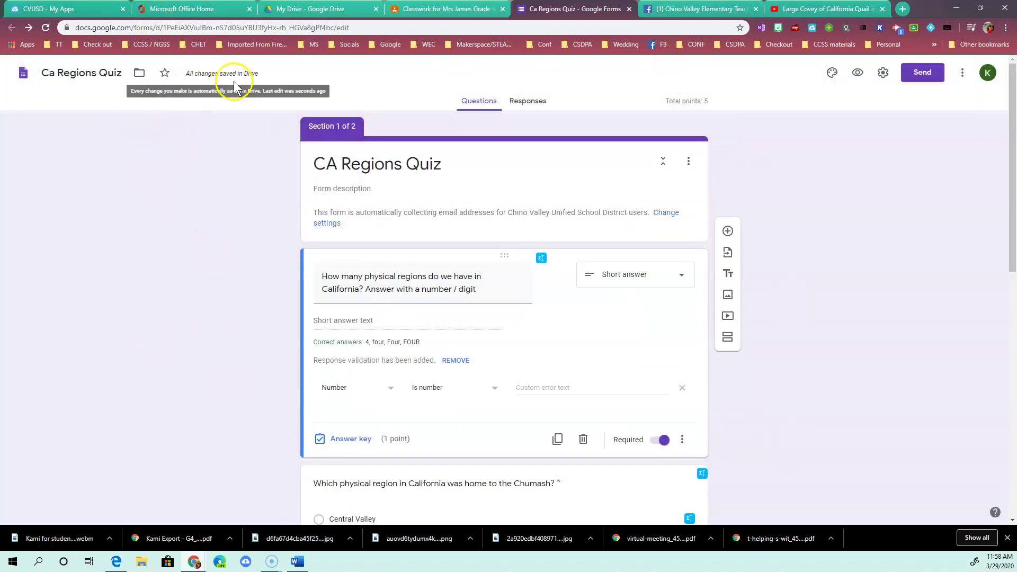
# Step: Close the quiz form, return to Google Classroom, reload the page and reopen the California Regions Quiz draft for editing
pyautogui.click(630, 8)
pyautogui.click(442, 12)
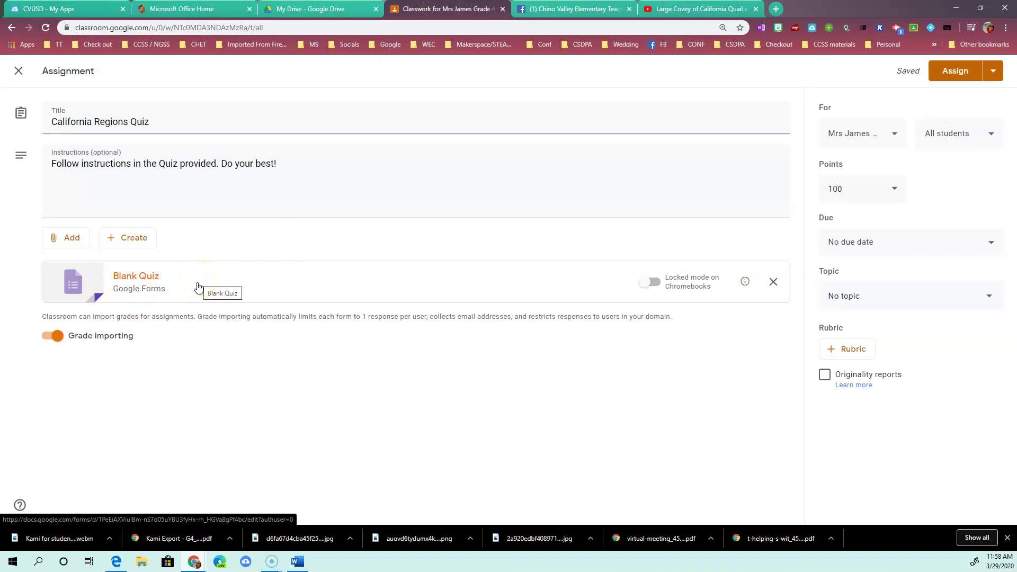
pyautogui.click(46, 27)
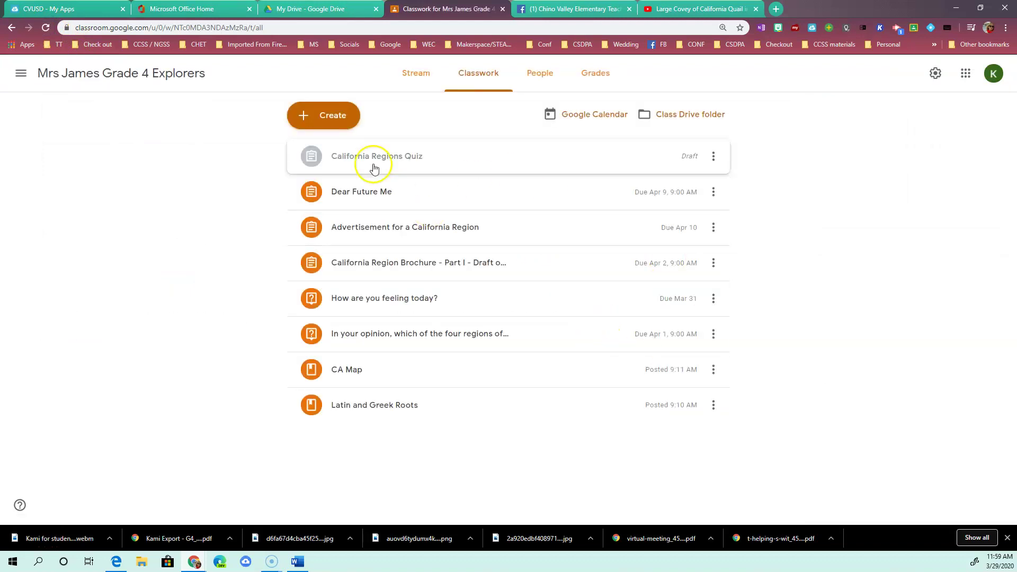
pyautogui.click(714, 155)
pyautogui.click(668, 182)
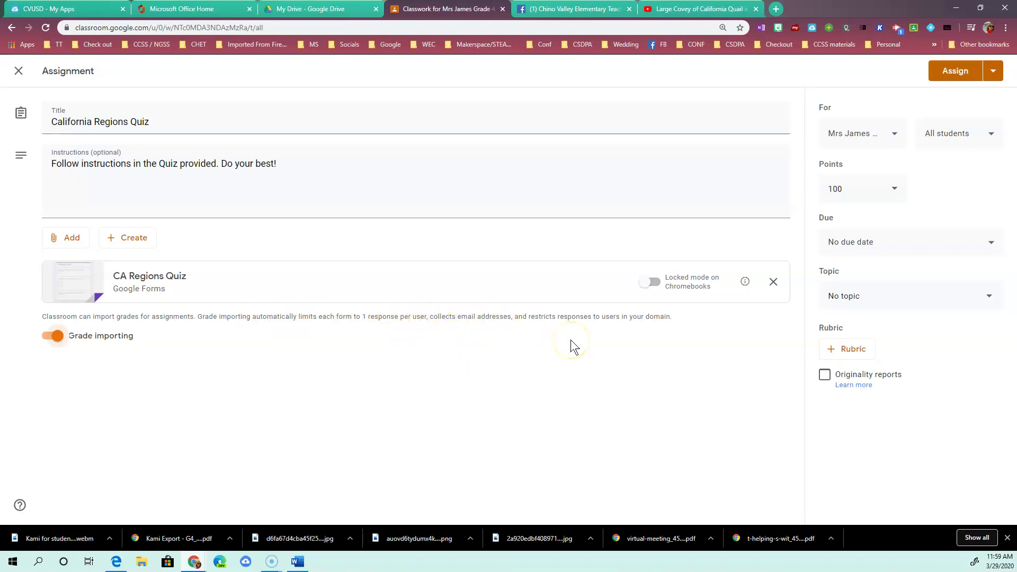
# Step: Turn on locked mode on Chromebooks for the attached quiz and set the assignment's points to 5
pyautogui.click(655, 283)
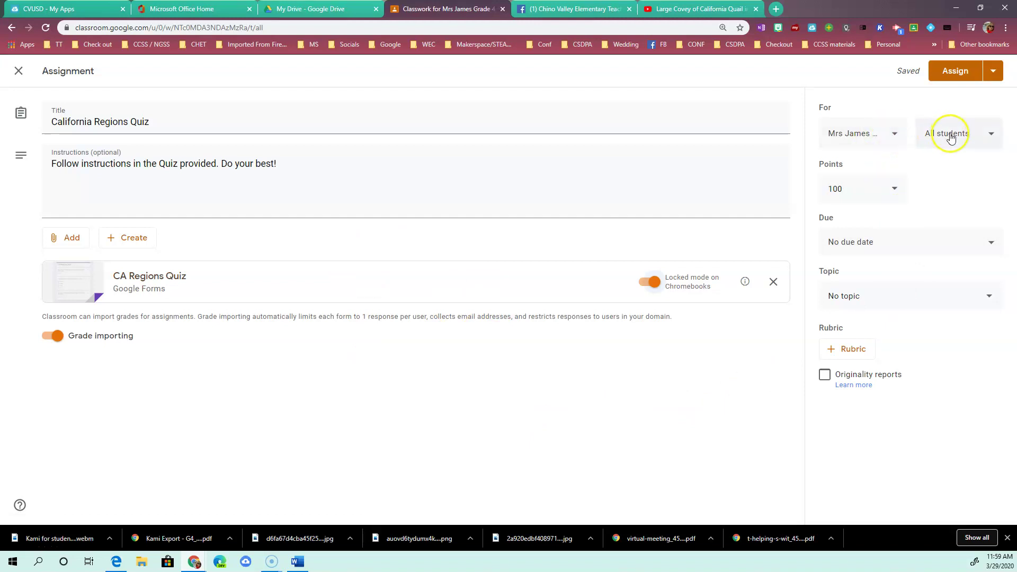
pyautogui.click(890, 188)
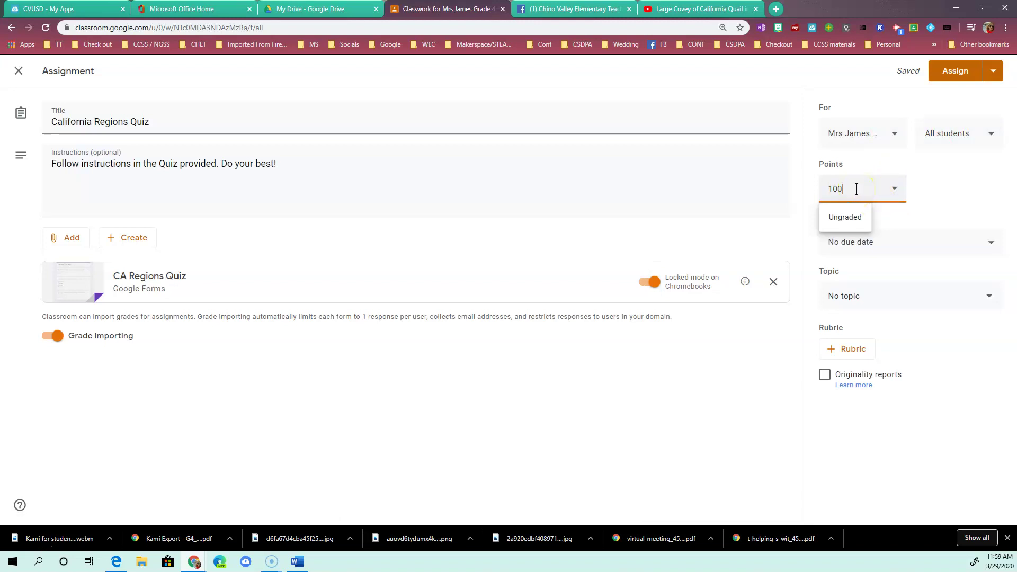
pyautogui.press('BackSpace')
pyautogui.press('BackSpace')
pyautogui.press('BackSpace')
pyautogui.write('5')
pyautogui.click(957, 198)
# Step: Set the assignment's due date to Apr 9, 2020 at 9:00 AM
pyautogui.click(978, 241)
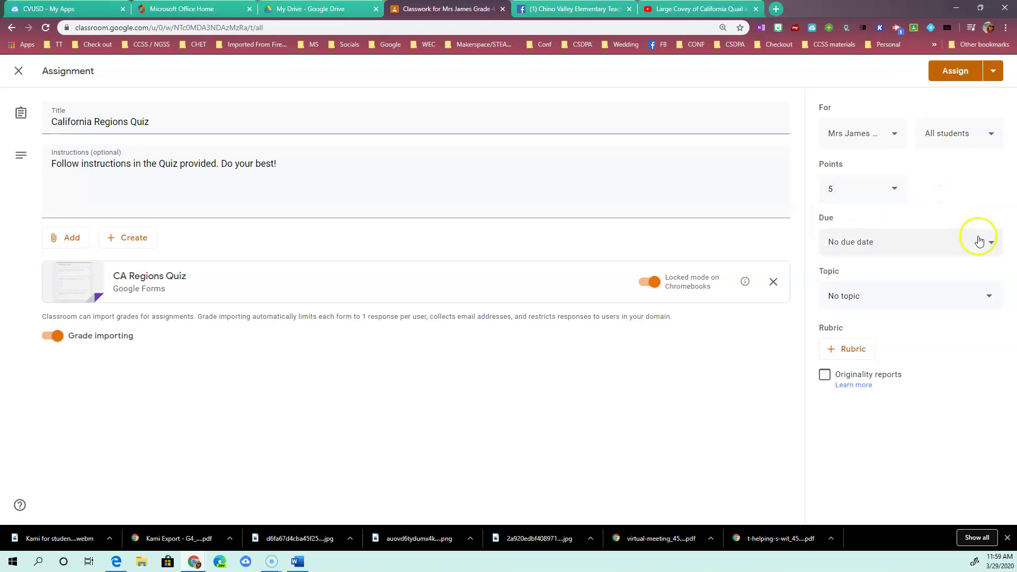
pyautogui.click(943, 289)
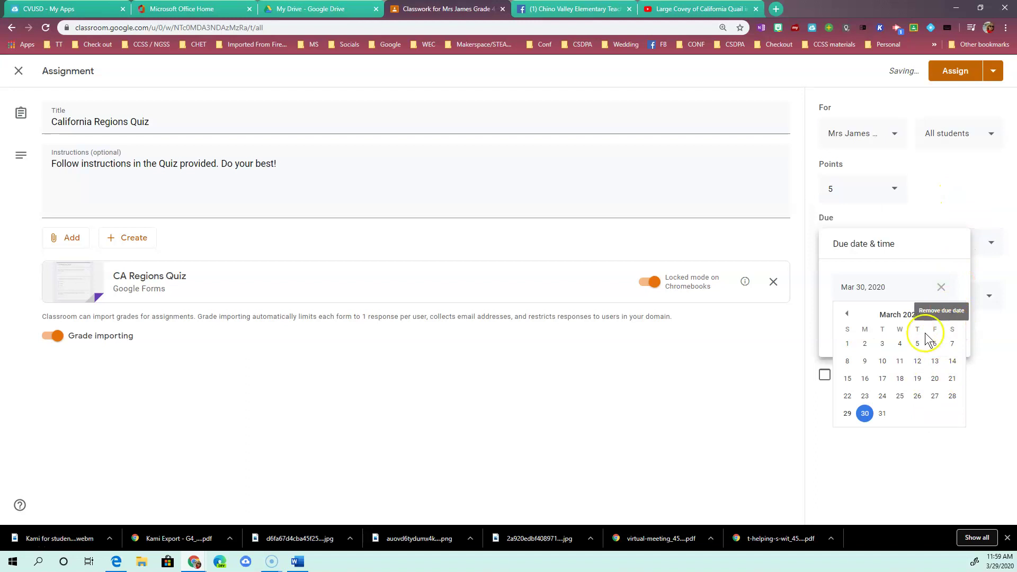
pyautogui.click(956, 320)
pyautogui.click(917, 362)
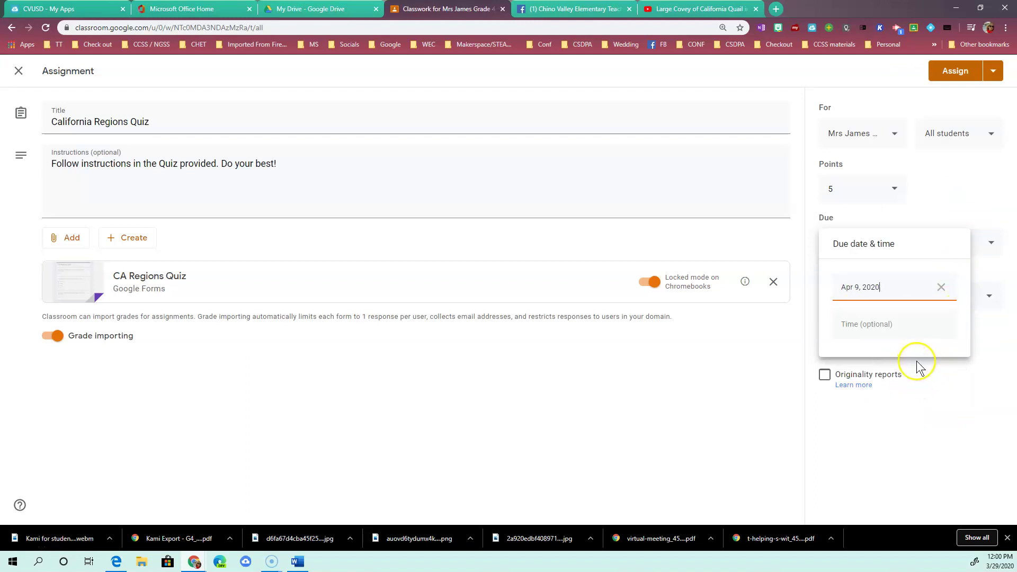
pyautogui.click(919, 325)
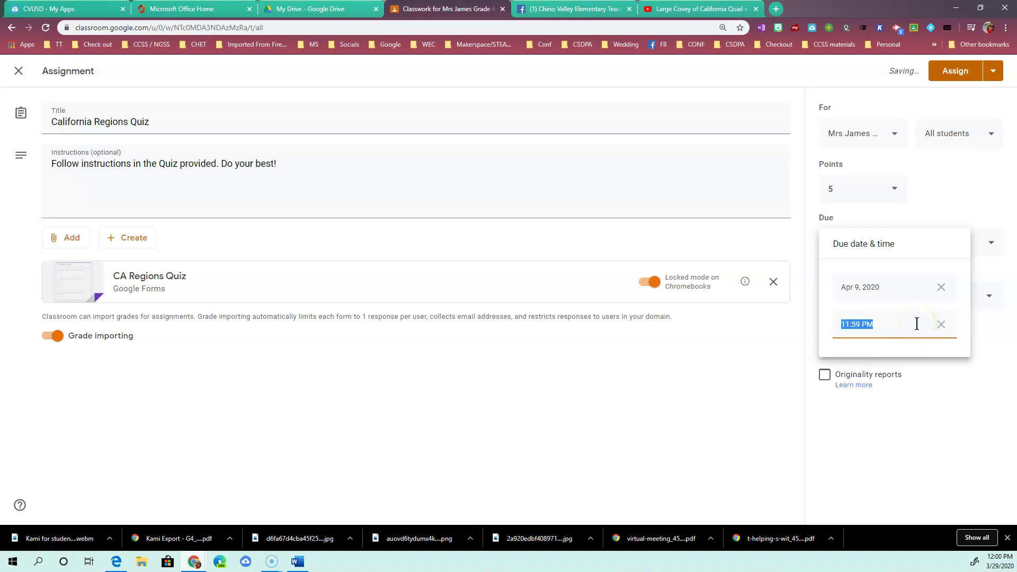
pyautogui.write('(:')
pyautogui.press('BackSpace')
pyautogui.write('9:00 am')
pyautogui.click(941, 428)
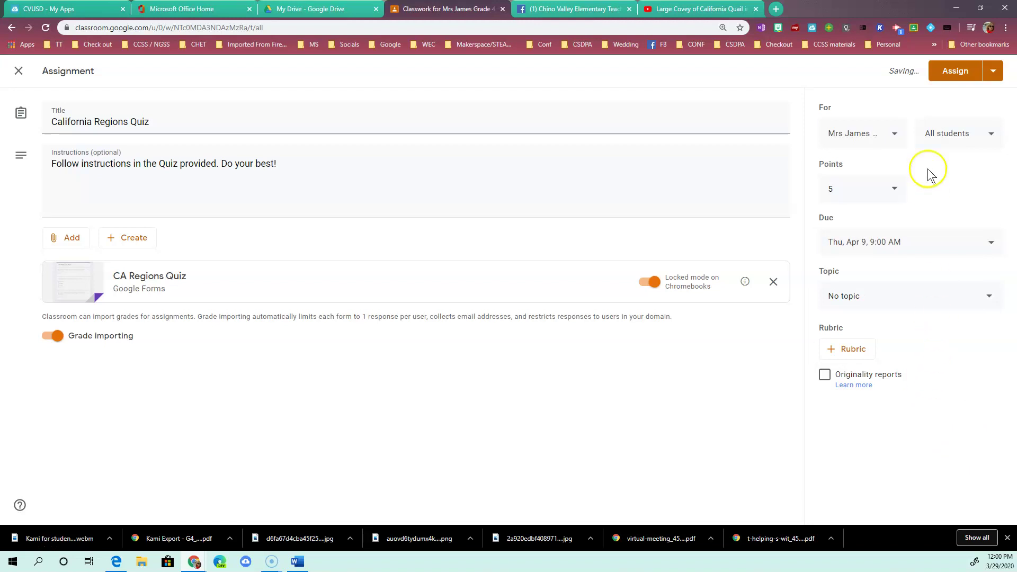
# Step: Schedule the assignment to post on Apr 7, 2020 at 8:00 AM
pyautogui.click(994, 73)
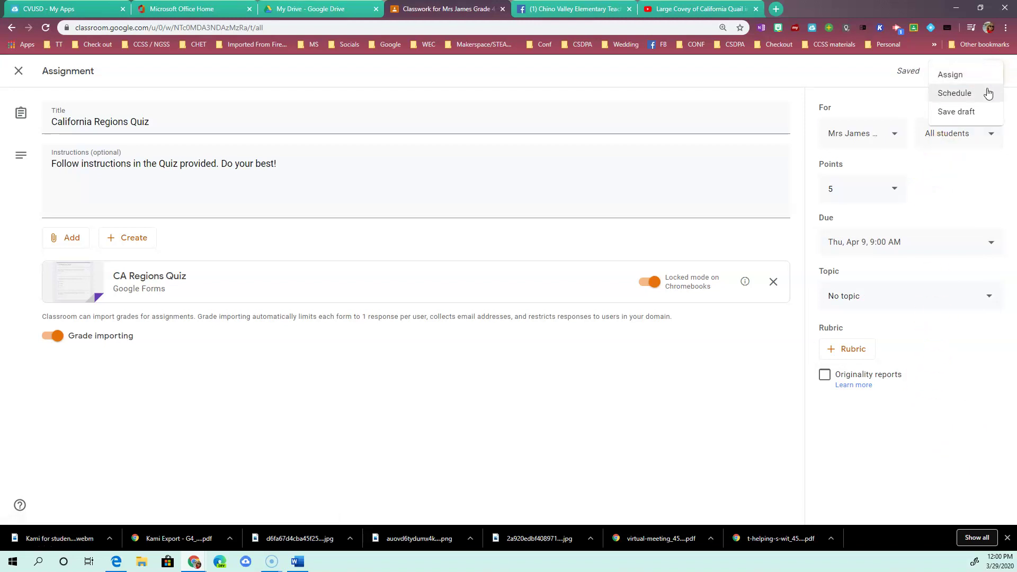
pyautogui.click(988, 93)
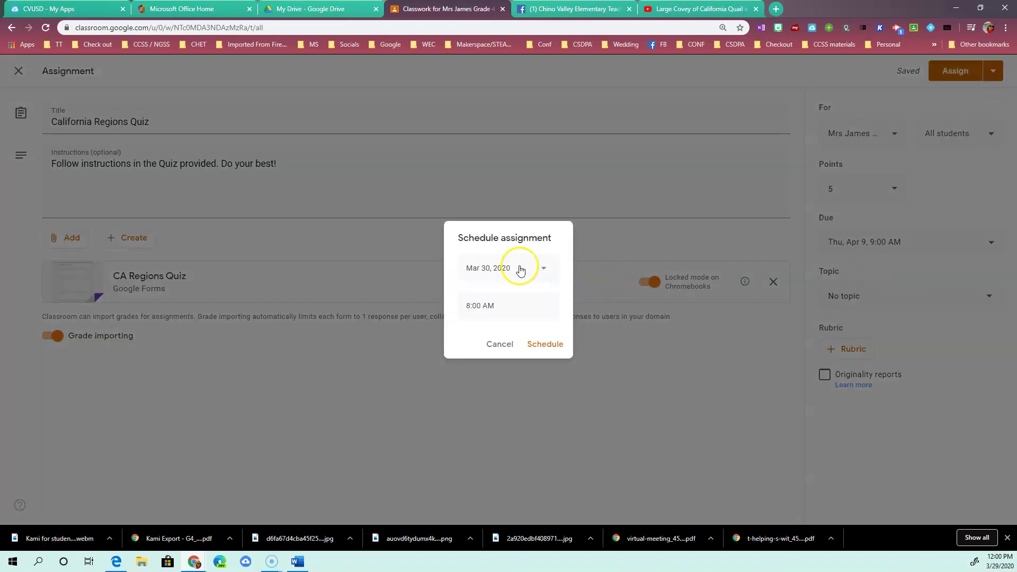
pyautogui.click(542, 268)
pyautogui.click(577, 296)
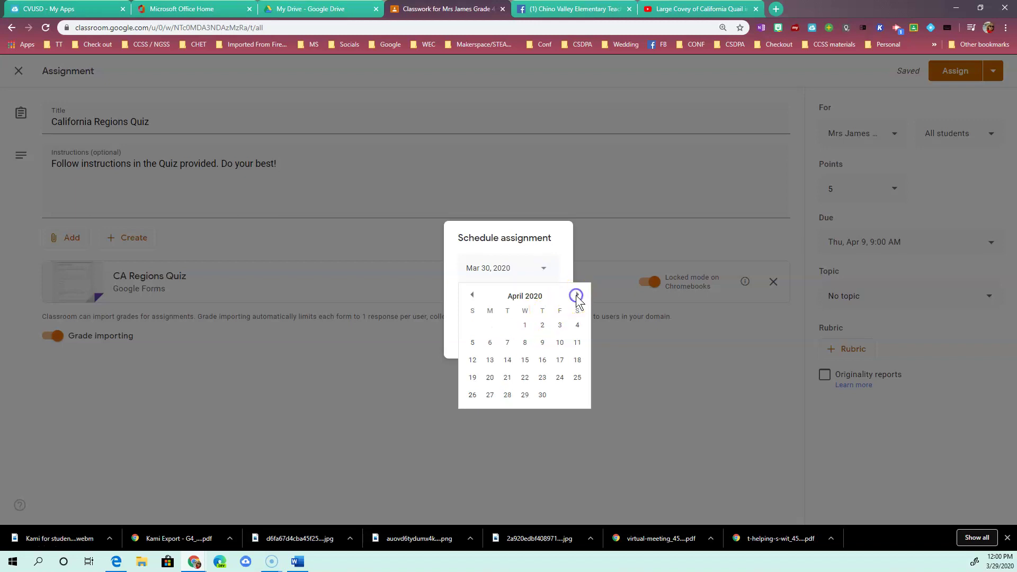
pyautogui.click(522, 344)
pyautogui.click(545, 269)
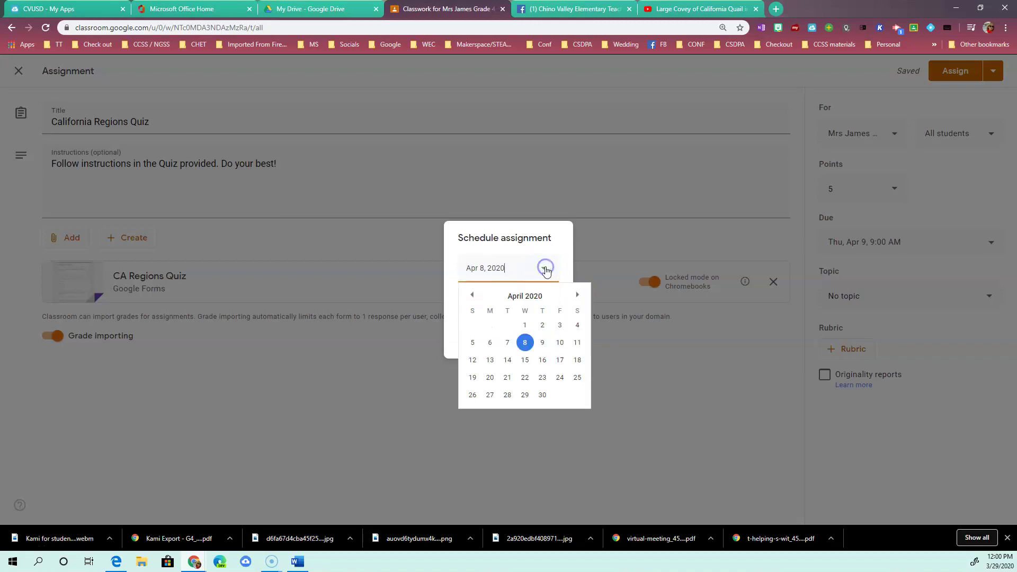
pyautogui.click(507, 342)
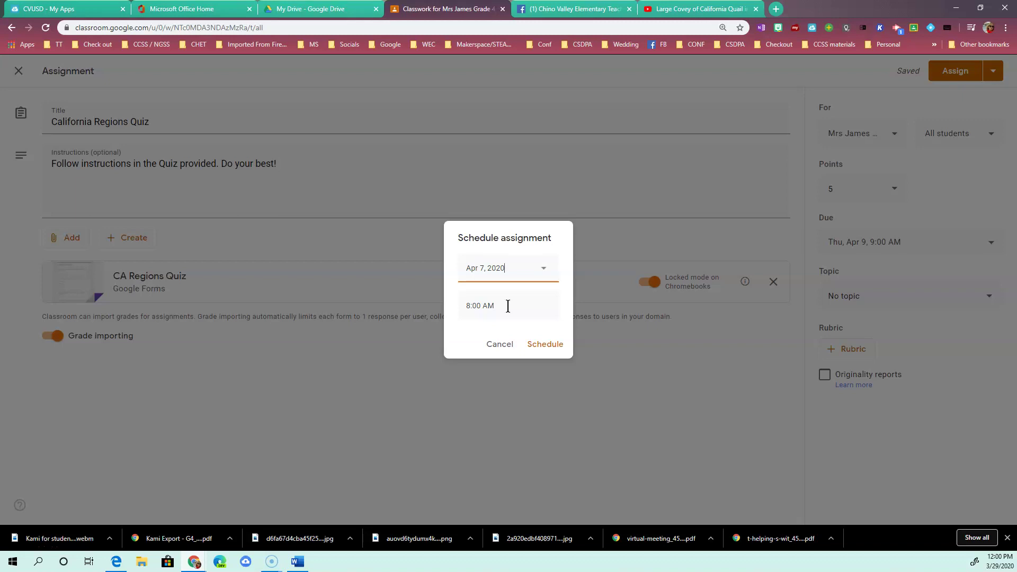
pyautogui.click(554, 344)
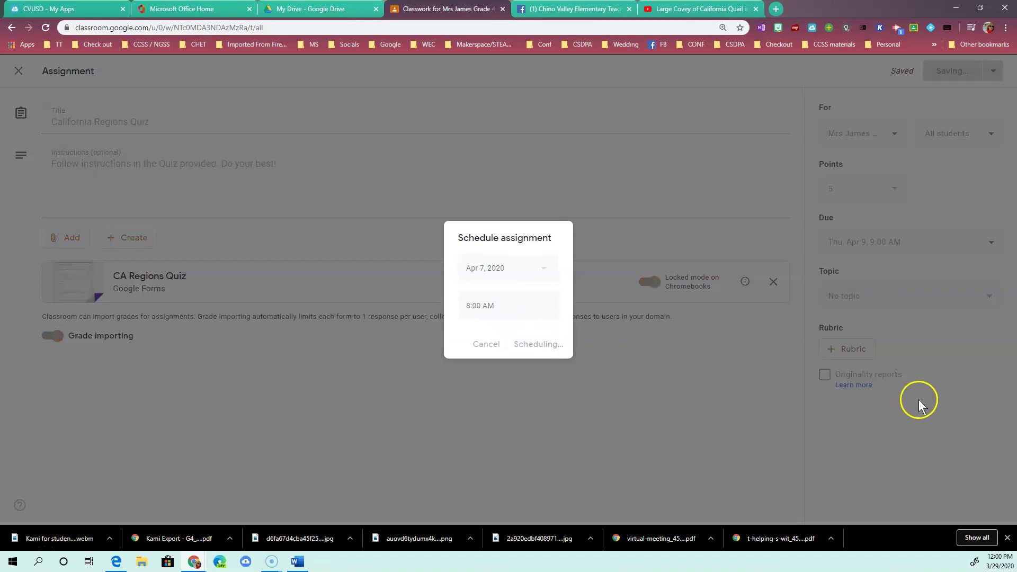